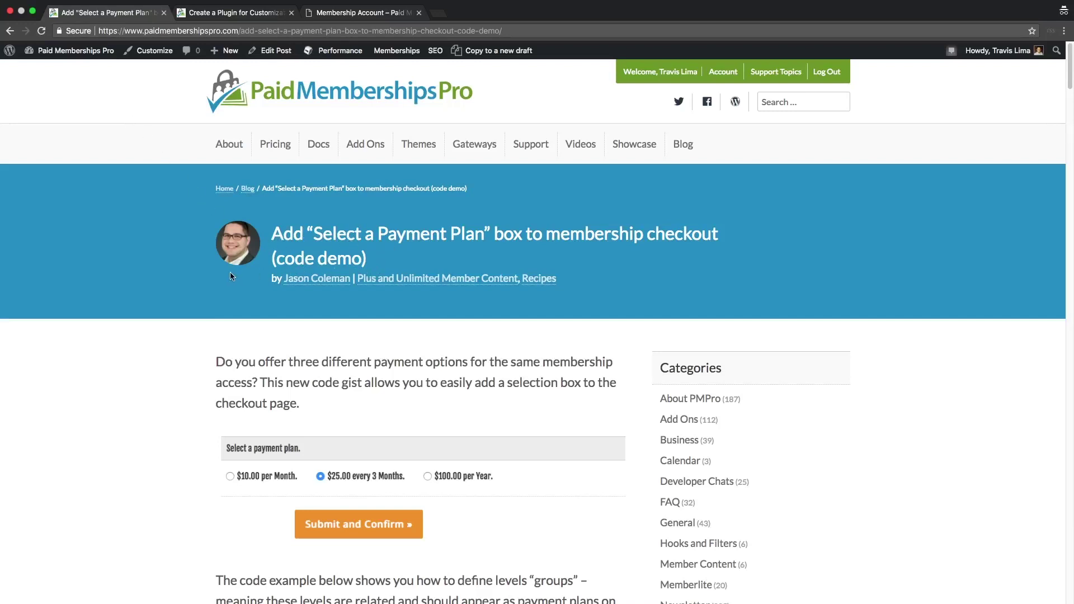
Review the 'Select a Payment Plan' code article, then switch to the pmpro.local demo site
{"action": "scroll", "coordinate": [230, 274], "scroll_direction": "down", "scroll_amount": 3}
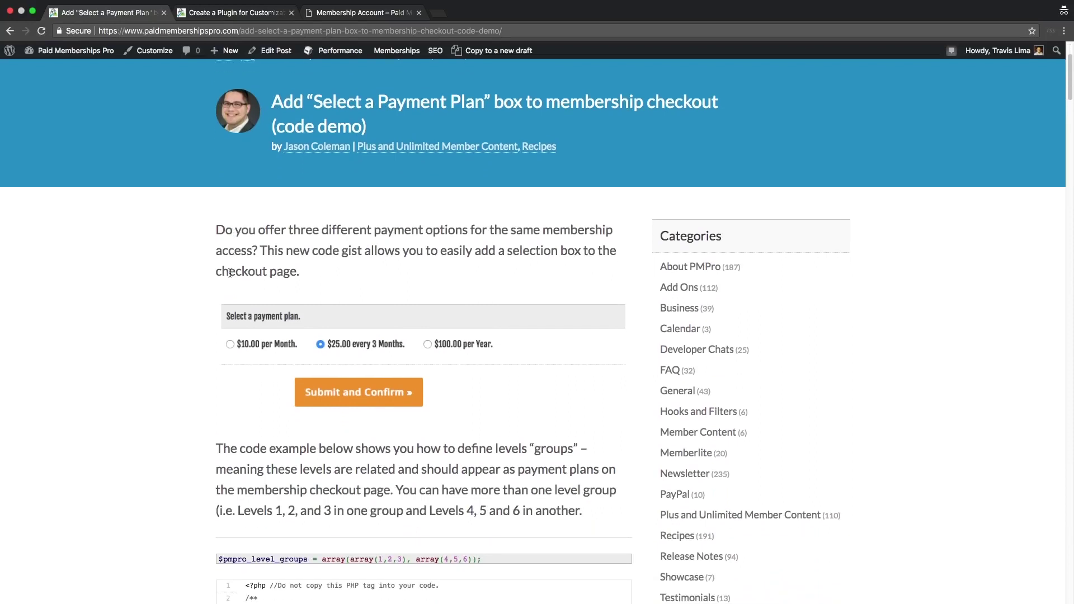
{"action": "scroll", "coordinate": [230, 273], "scroll_direction": "down", "scroll_amount": 3}
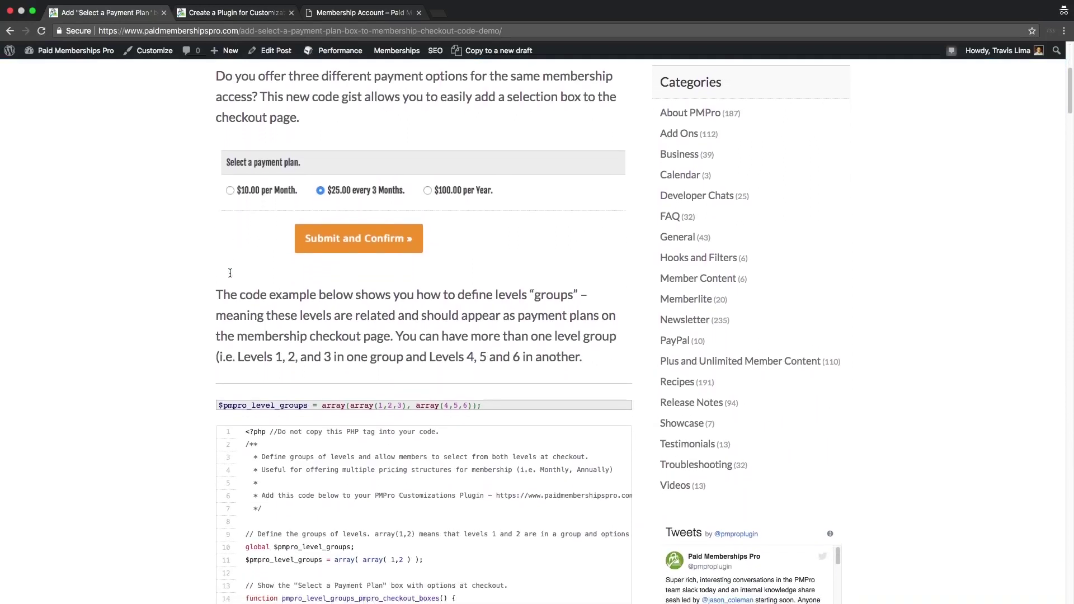
{"action": "scroll", "coordinate": [230, 273], "scroll_direction": "down", "scroll_amount": 4}
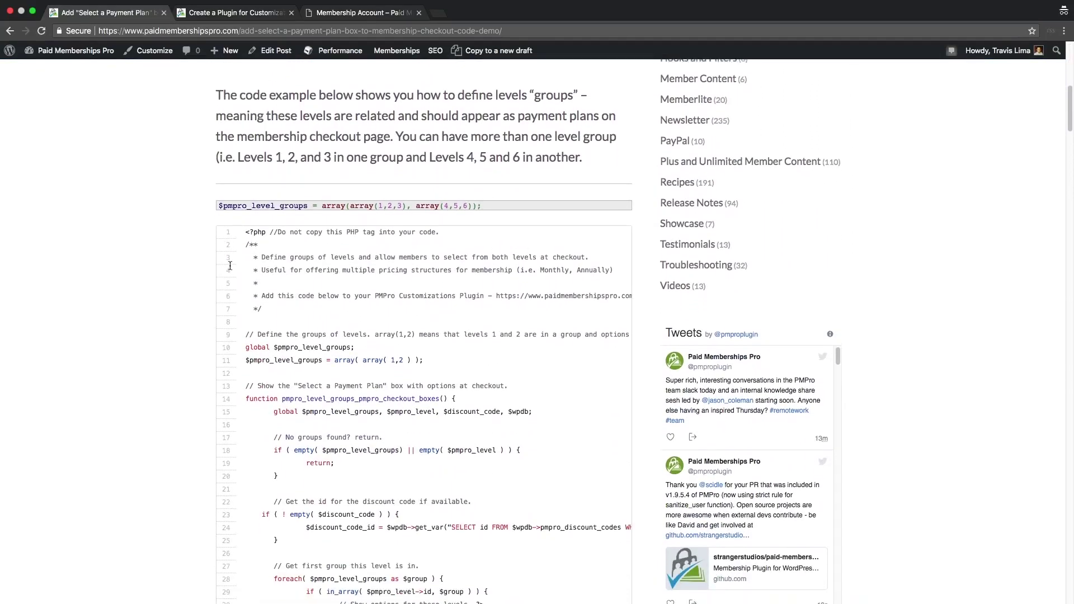
{"action": "scroll", "coordinate": [230, 266], "scroll_direction": "up", "scroll_amount": 2}
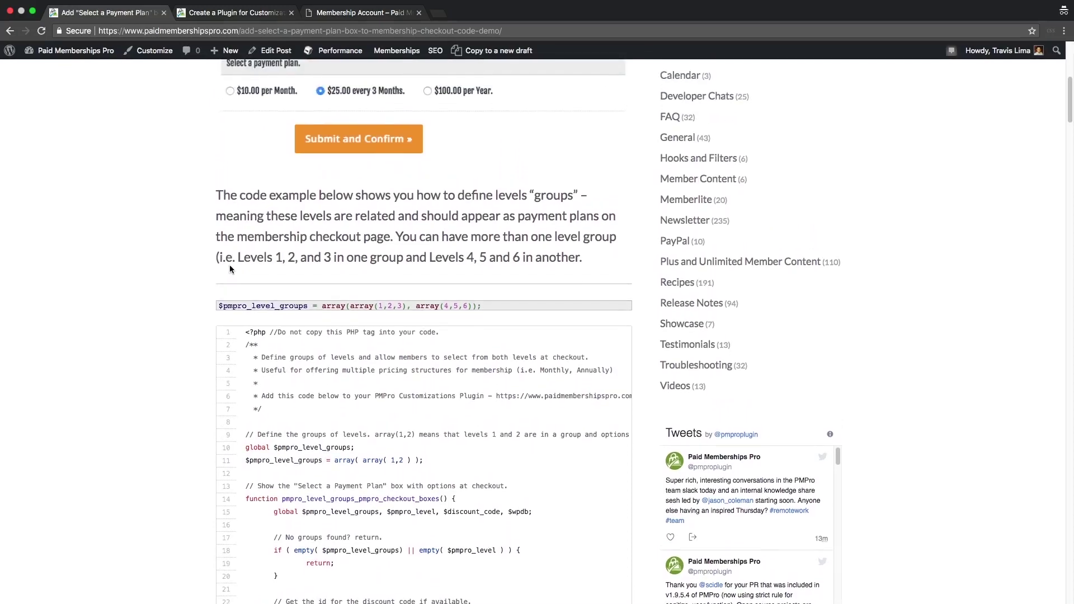
{"action": "scroll", "coordinate": [230, 267], "scroll_direction": "up", "scroll_amount": 6}
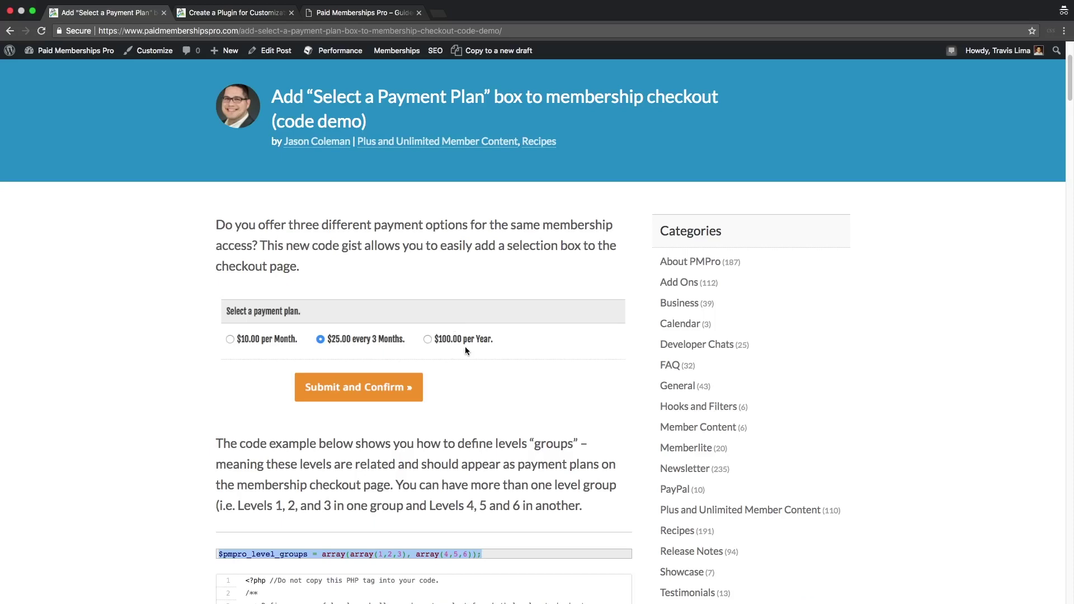
{"action": "scroll", "coordinate": [465, 351], "scroll_direction": "down", "scroll_amount": 5}
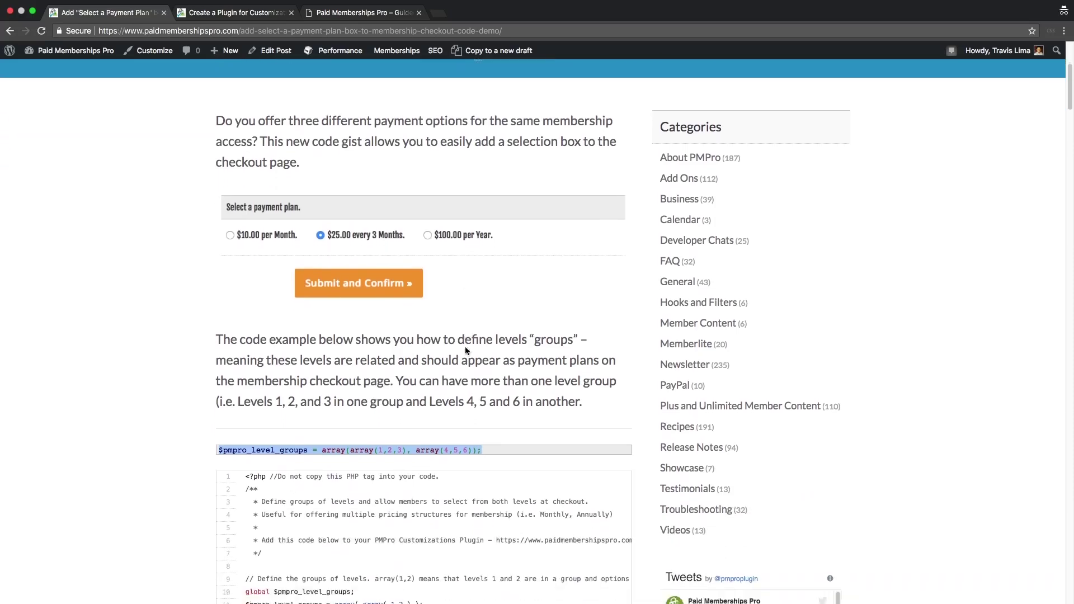
{"action": "scroll", "coordinate": [465, 350], "scroll_direction": "down", "scroll_amount": 10}
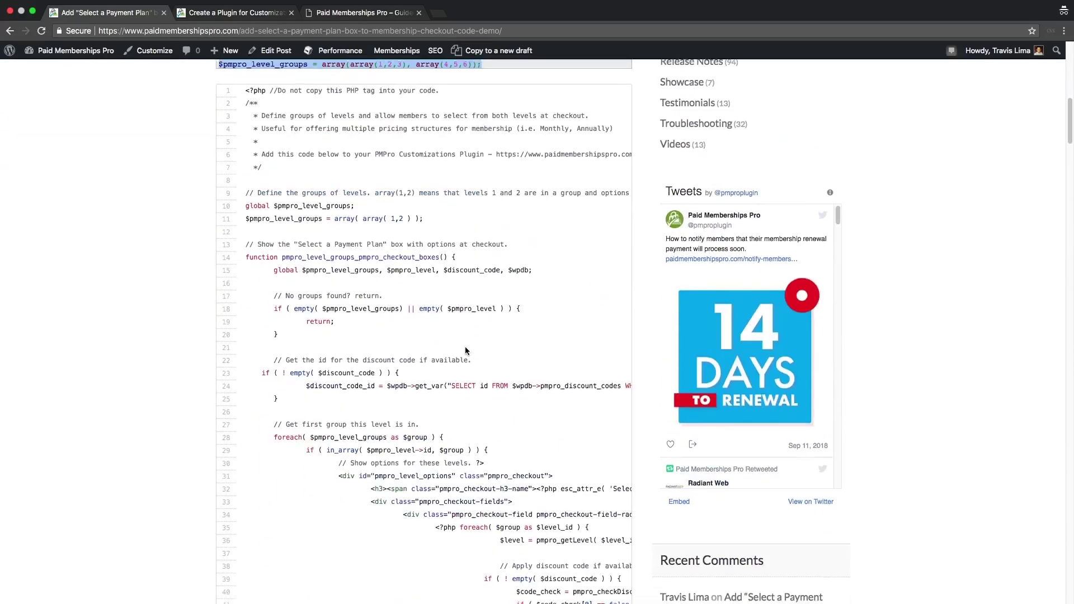
{"action": "scroll", "coordinate": [465, 348], "scroll_direction": "down", "scroll_amount": 12}
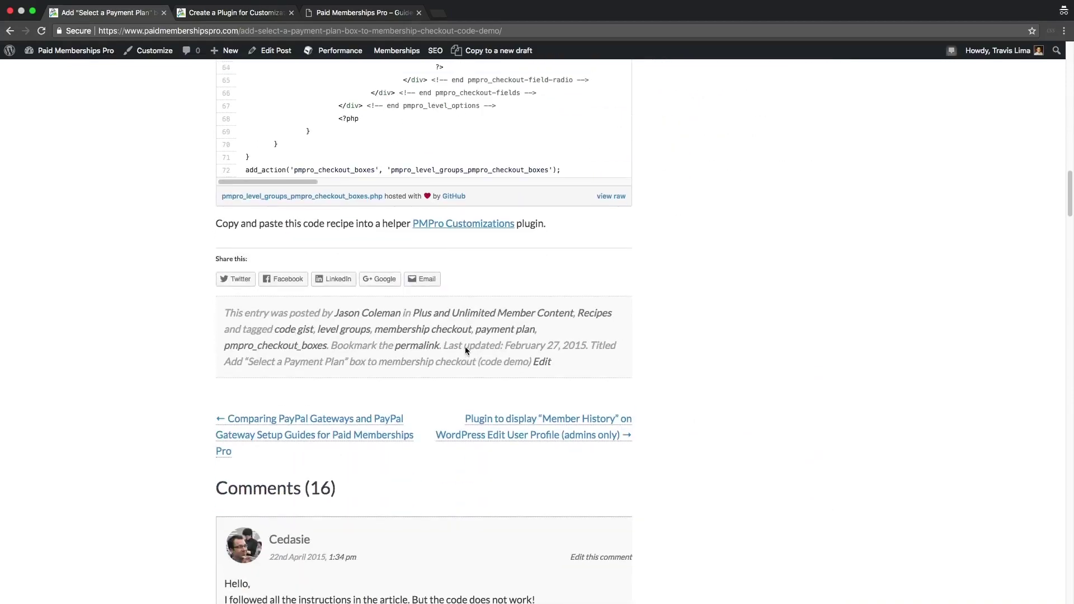
{"action": "scroll", "coordinate": [465, 347], "scroll_direction": "up", "scroll_amount": 20}
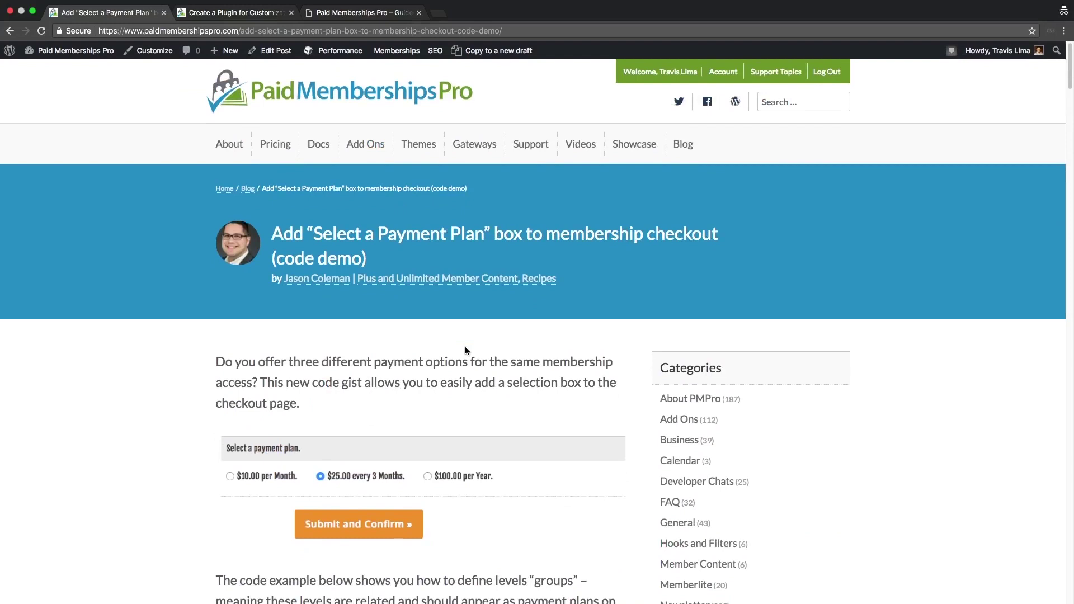
{"action": "left_click", "coordinate": [339, 12]}
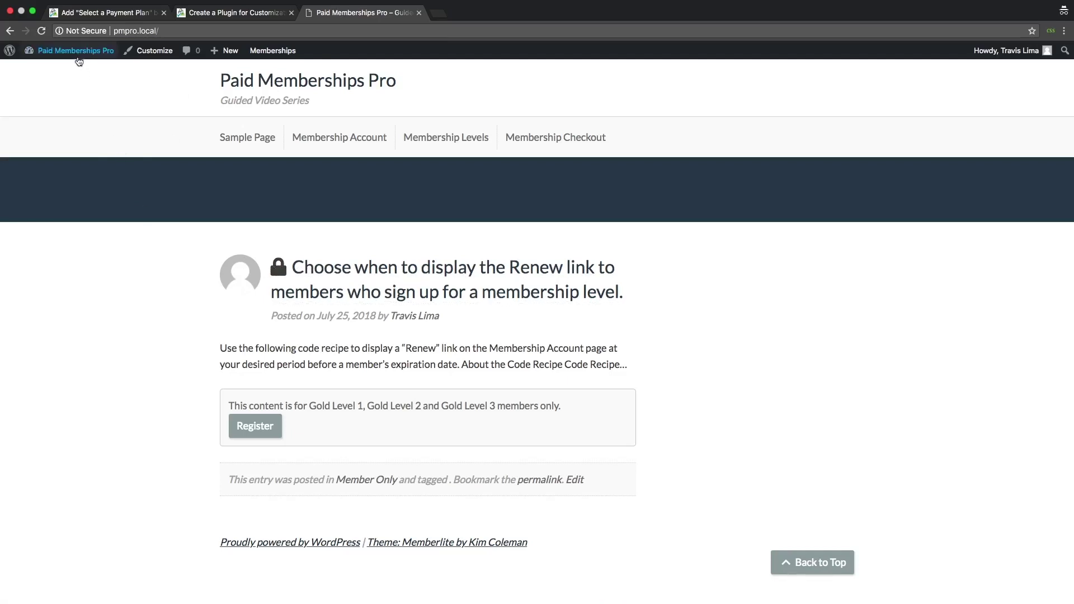
Go to Memberships > Membership Levels to list Gold Levels 1–3
{"action": "mouse_move", "coordinate": [263, 52]}
{"action": "left_click", "coordinate": [265, 71]}
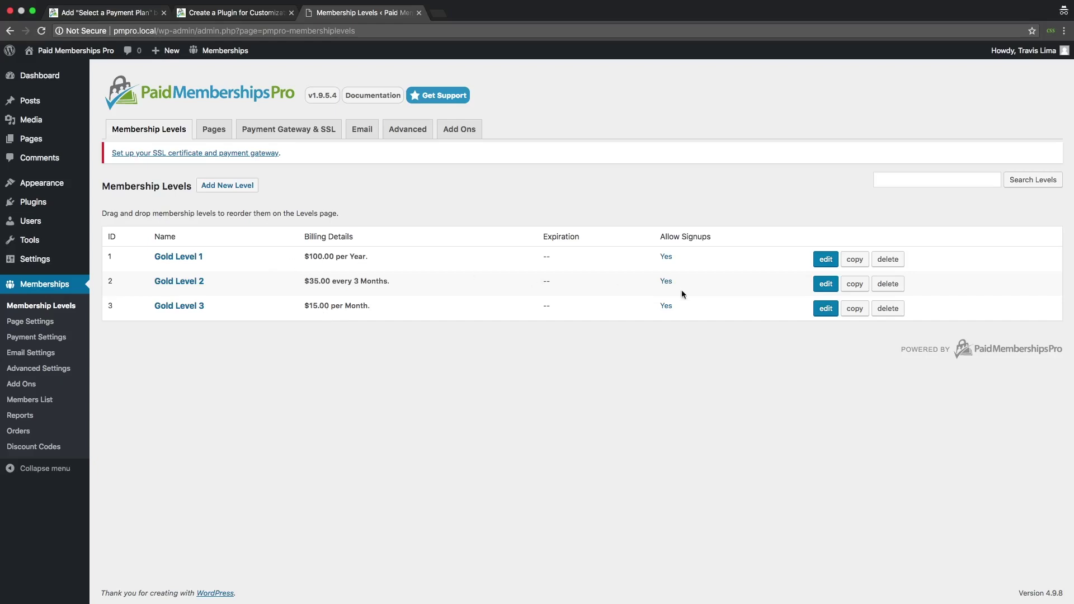
Edit Gold Level 2 and save its settings with Save Level
{"action": "left_click", "coordinate": [826, 283]}
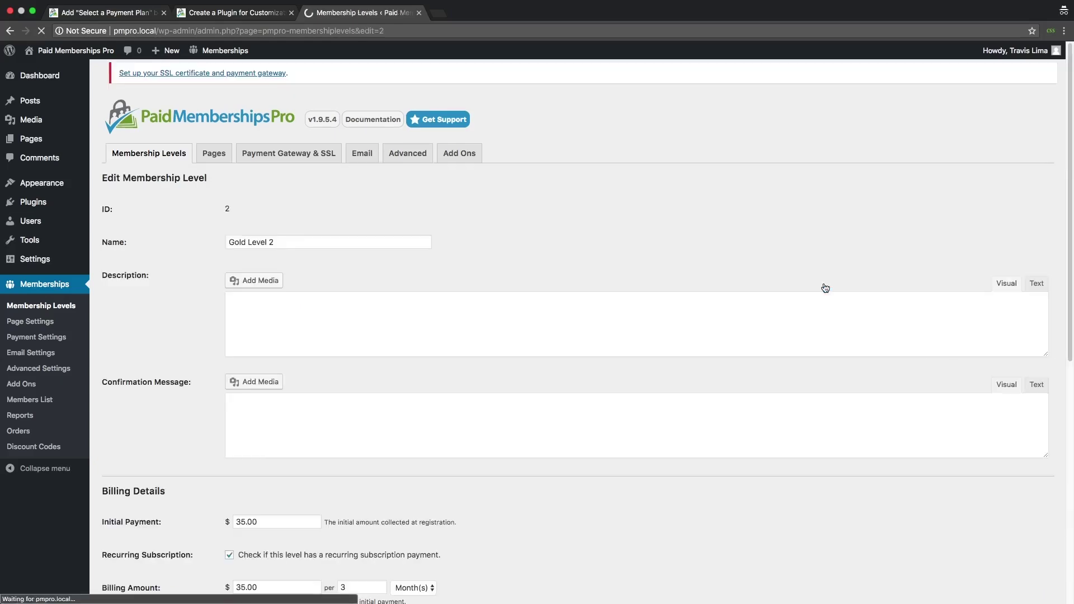
{"action": "scroll", "coordinate": [516, 270], "scroll_direction": "down", "scroll_amount": 6}
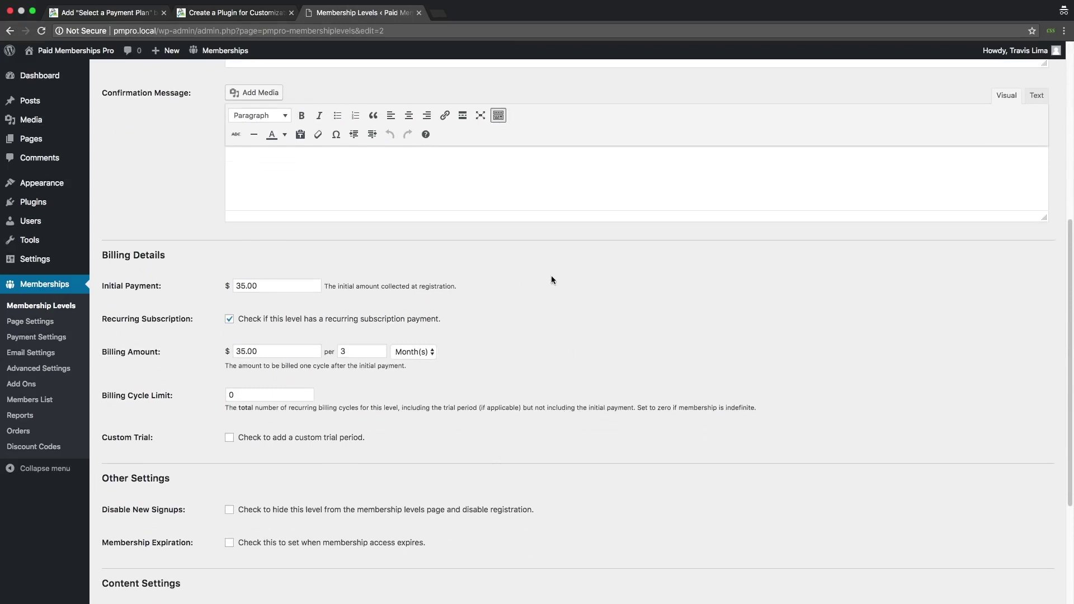
{"action": "scroll", "coordinate": [543, 365], "scroll_direction": "down", "scroll_amount": 3}
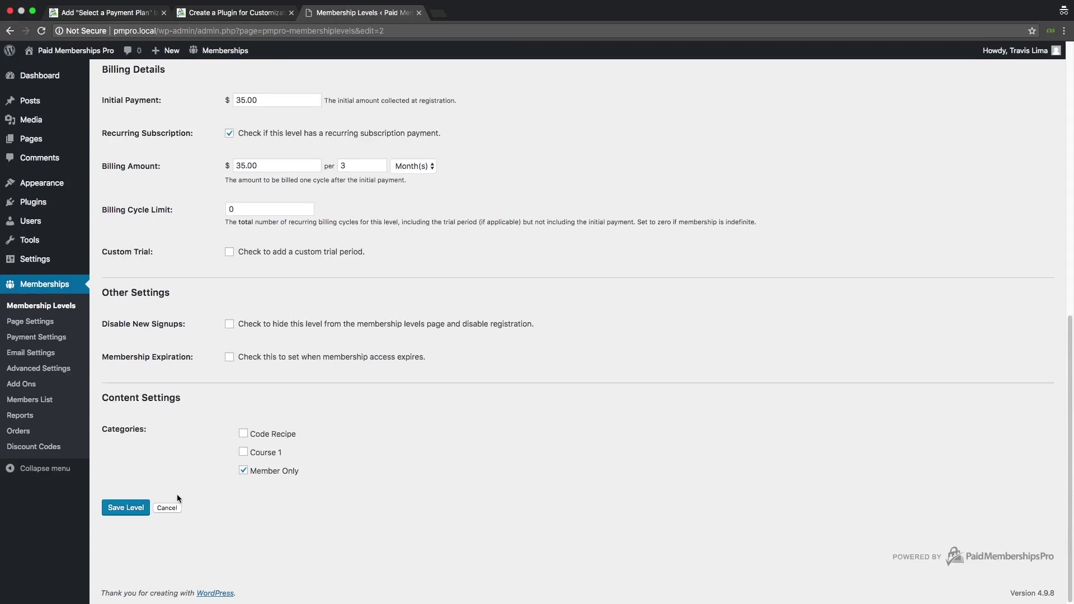
{"action": "left_click", "coordinate": [131, 510]}
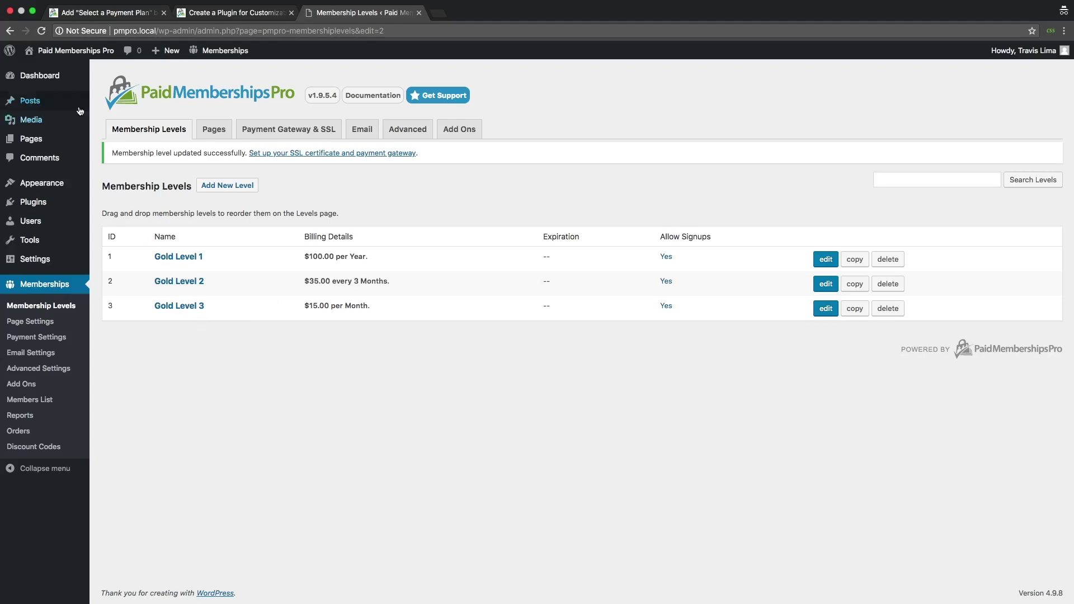
Open the Add On Updates page in the page editor
{"action": "left_click", "coordinate": [32, 139]}
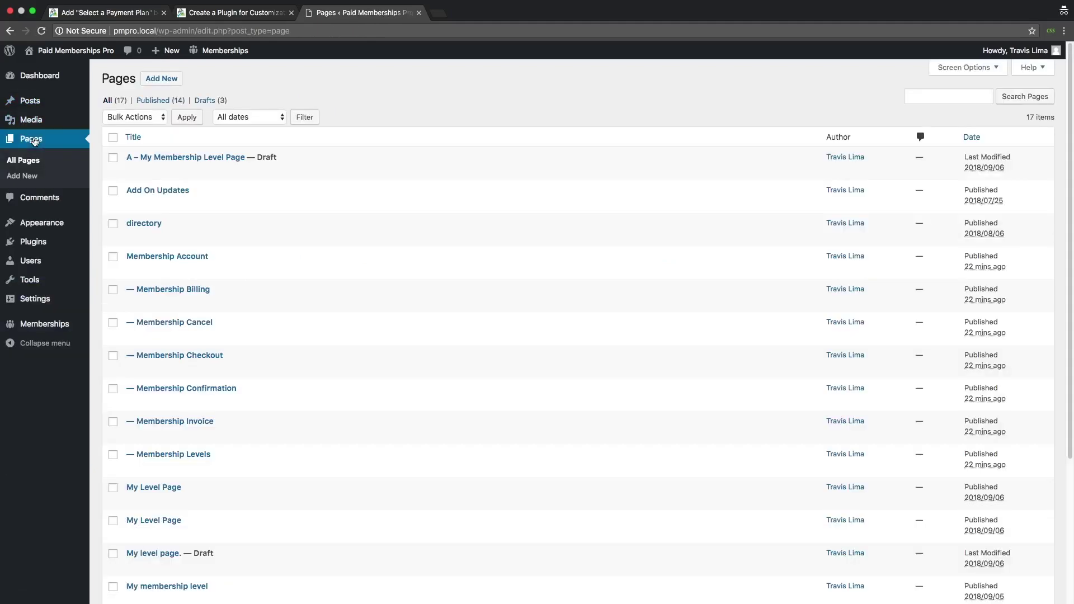
{"action": "left_click", "coordinate": [176, 192]}
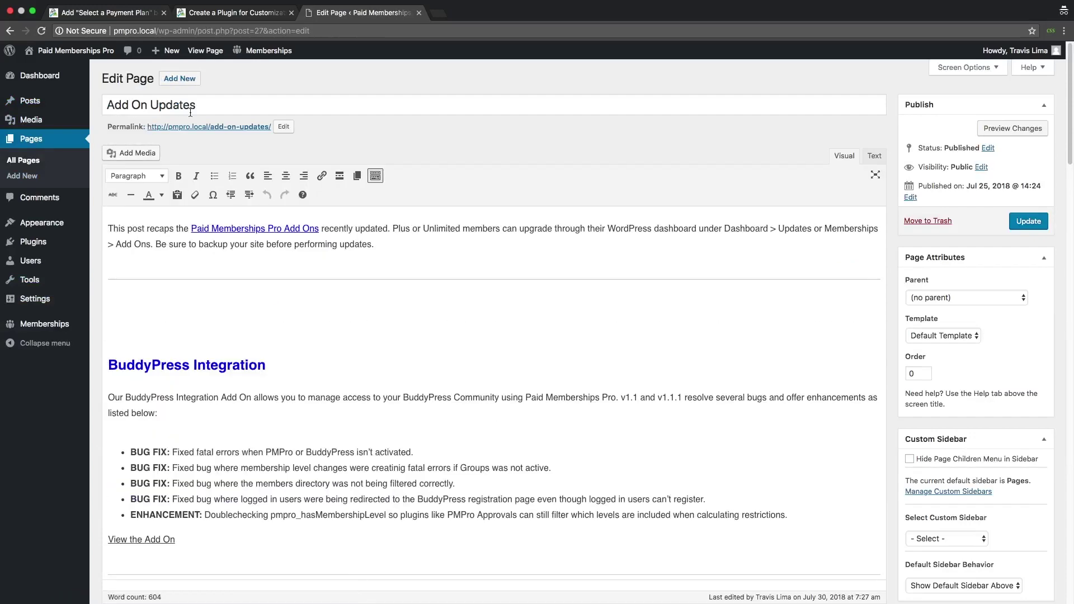
{"action": "scroll", "coordinate": [759, 358], "scroll_direction": "down", "scroll_amount": 4}
{"action": "scroll", "coordinate": [760, 358], "scroll_direction": "down", "scroll_amount": 1}
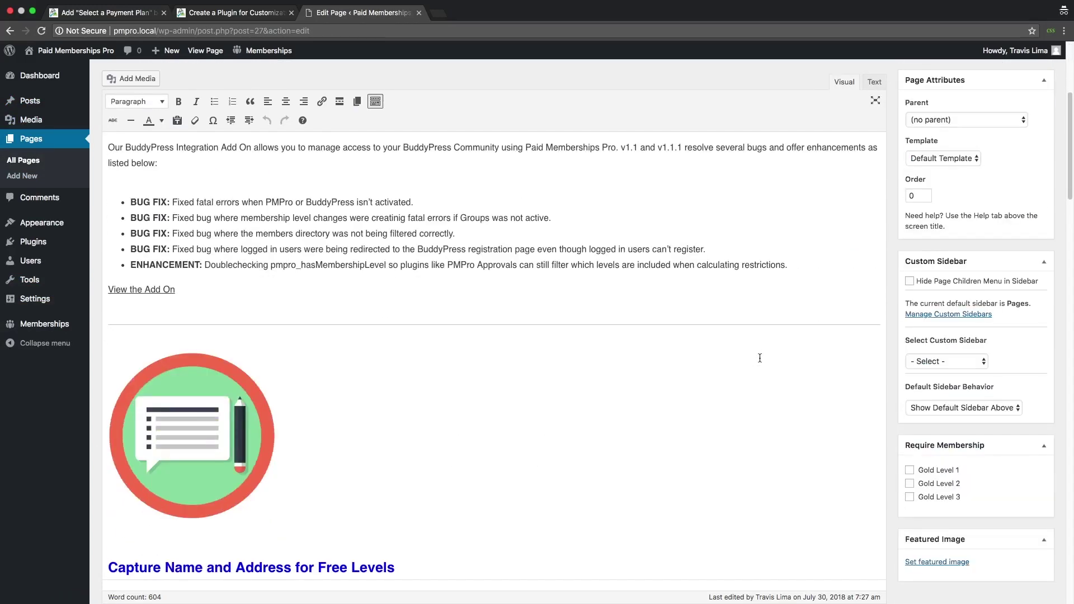
{"action": "scroll", "coordinate": [951, 486], "scroll_direction": "up", "scroll_amount": 3}
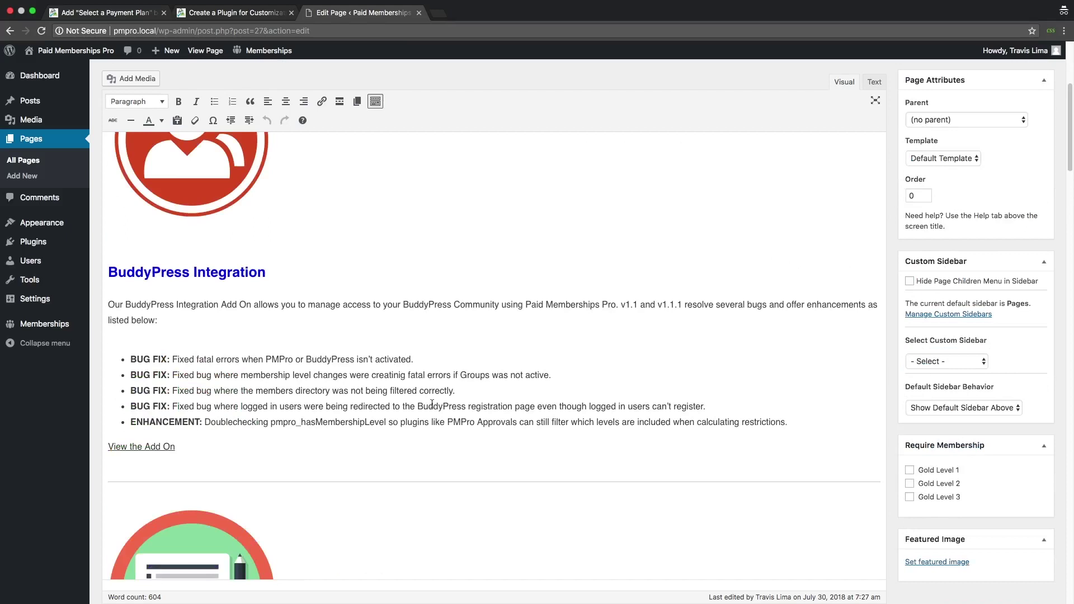
Require Gold Level 1, 2 and 3 membership for the page, then view the site's home page
{"action": "left_click", "coordinate": [911, 471]}
{"action": "left_click", "coordinate": [910, 484]}
{"action": "left_click", "coordinate": [910, 498]}
{"action": "scroll", "coordinate": [758, 367], "scroll_direction": "up", "scroll_amount": 5}
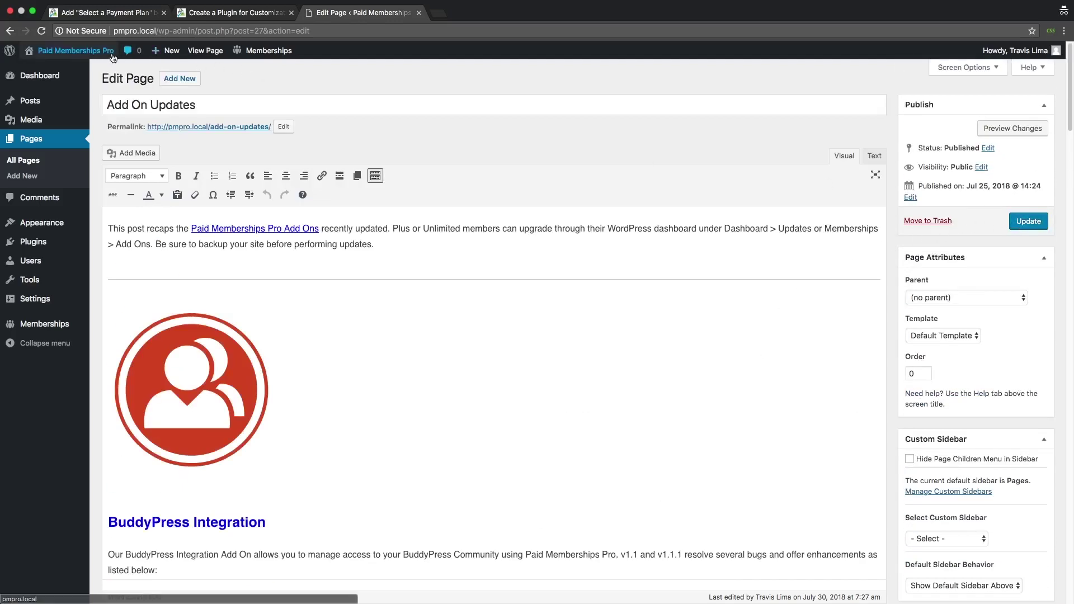
{"action": "left_click", "coordinate": [84, 51]}
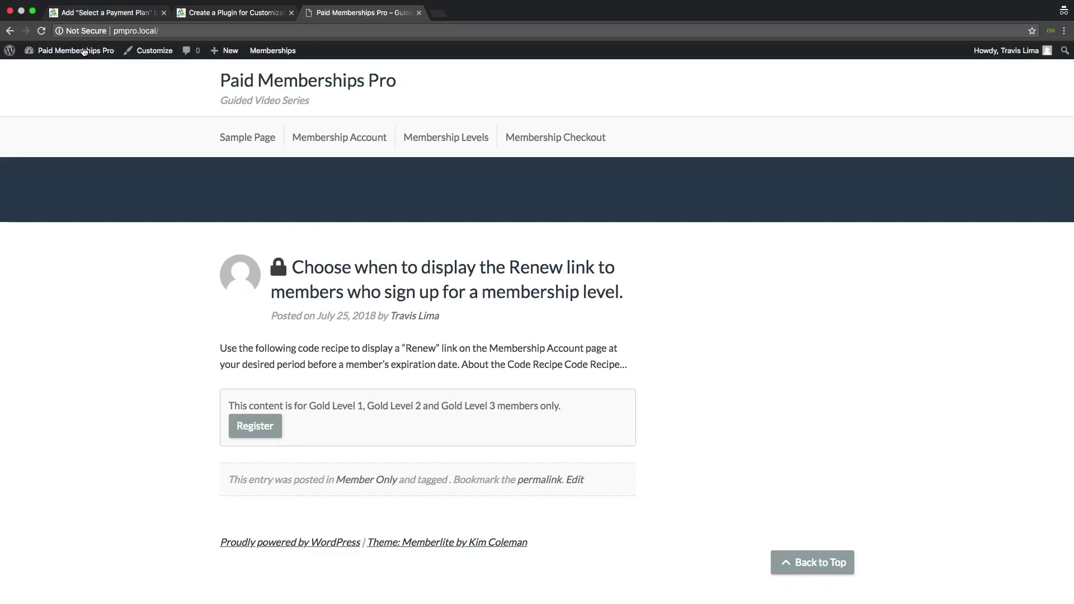
Glance over the payment plan article again, then move to the 'Create a Plugin for Customizations' article
{"action": "left_click", "coordinate": [114, 12]}
{"action": "scroll", "coordinate": [115, 194], "scroll_direction": "down", "scroll_amount": 2}
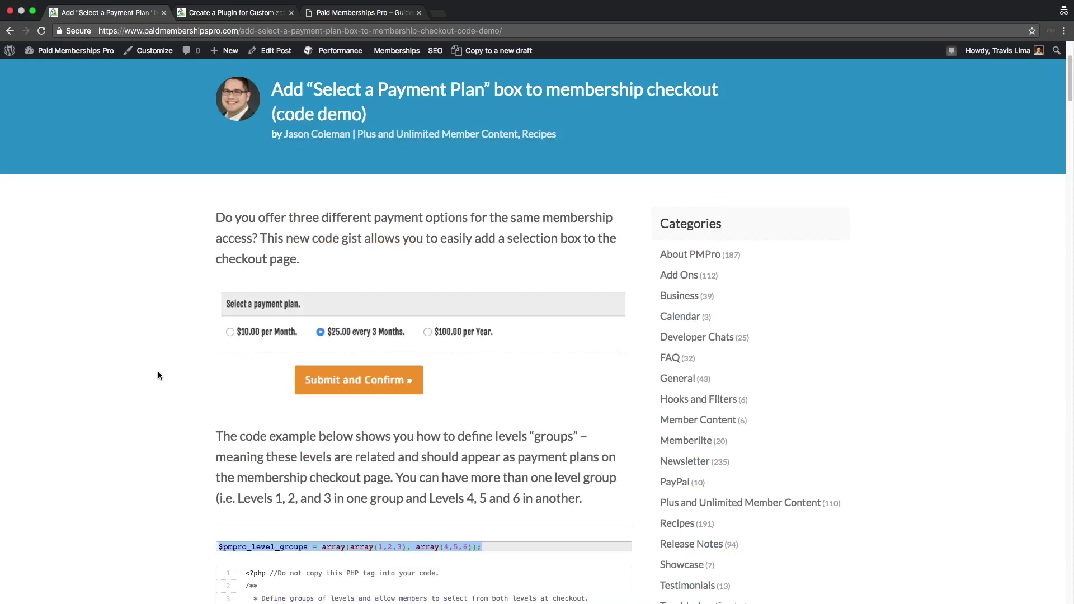
{"action": "scroll", "coordinate": [158, 371], "scroll_direction": "up", "scroll_amount": 3}
{"action": "key", "text": "ctrl+Tab"}
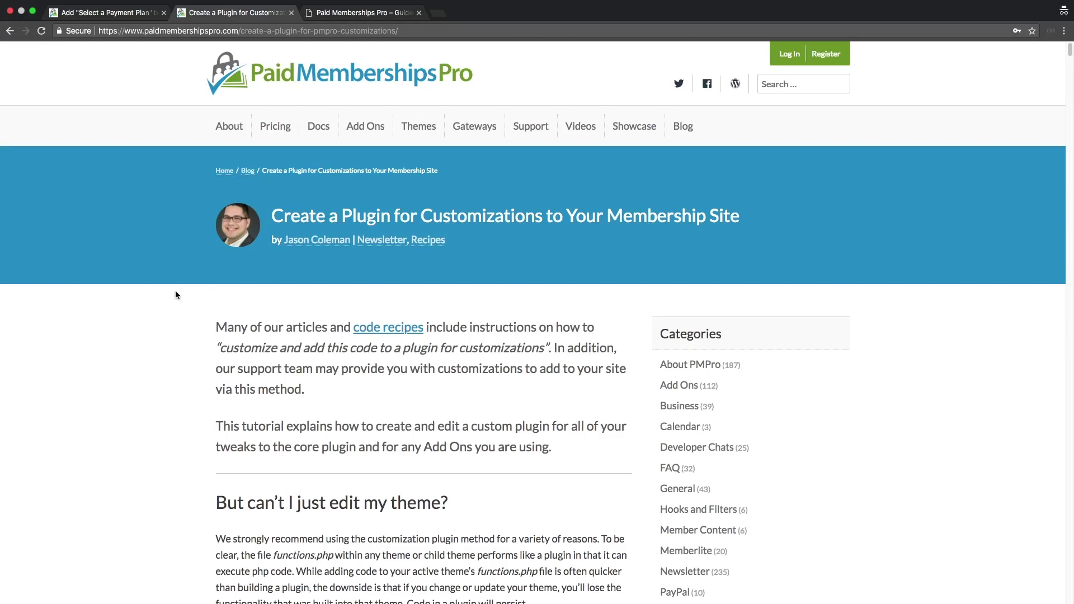
Download the blank plugin pmpro-customizations.zip from 'Creating Your Customizations Plugin' and return to the demo site
{"action": "scroll", "coordinate": [176, 294], "scroll_direction": "down", "scroll_amount": 2}
{"action": "scroll", "coordinate": [176, 295], "scroll_direction": "down", "scroll_amount": 8}
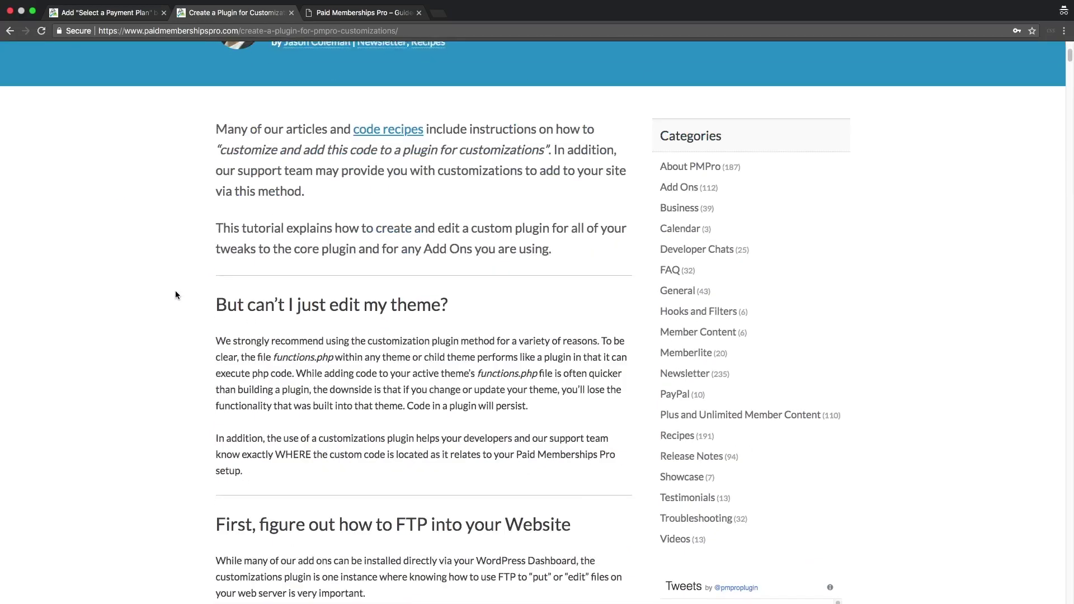
{"action": "scroll", "coordinate": [176, 295], "scroll_direction": "down", "scroll_amount": 6}
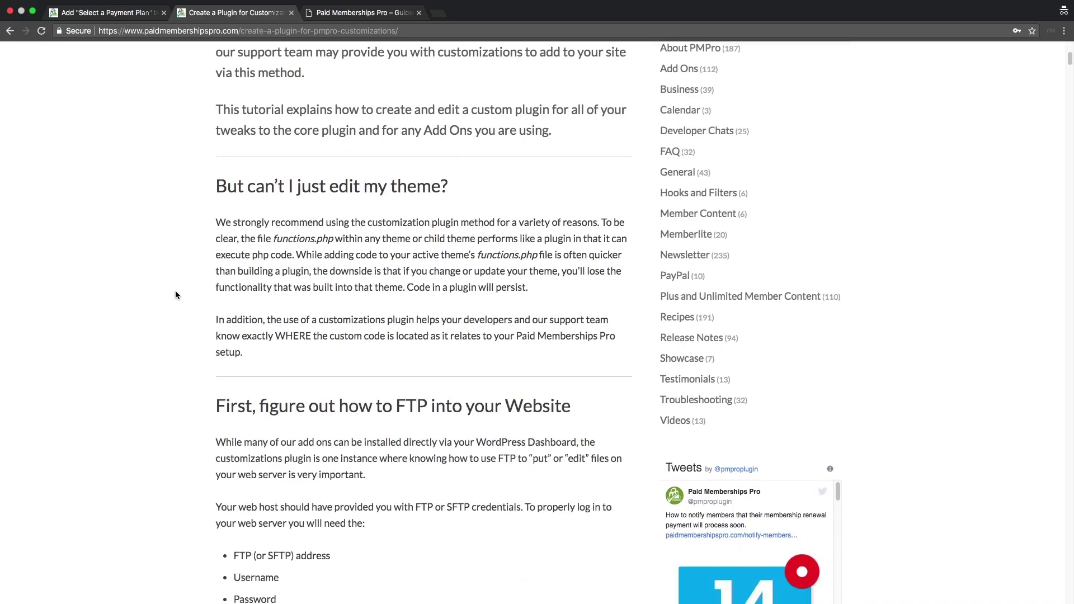
{"action": "scroll", "coordinate": [175, 295], "scroll_direction": "down", "scroll_amount": 20}
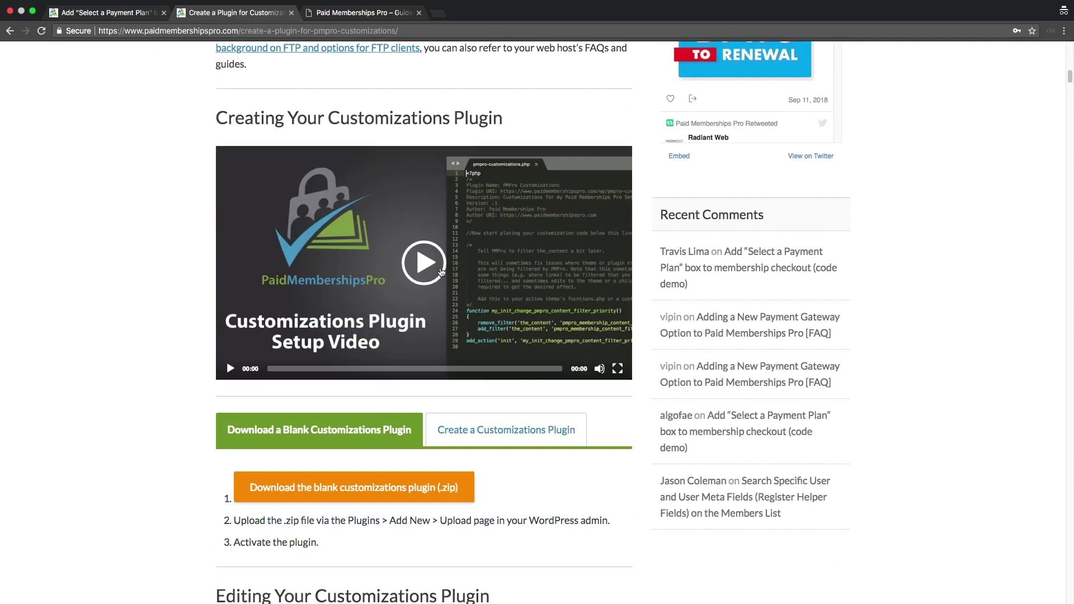
{"action": "scroll", "coordinate": [441, 272], "scroll_direction": "down", "scroll_amount": 16}
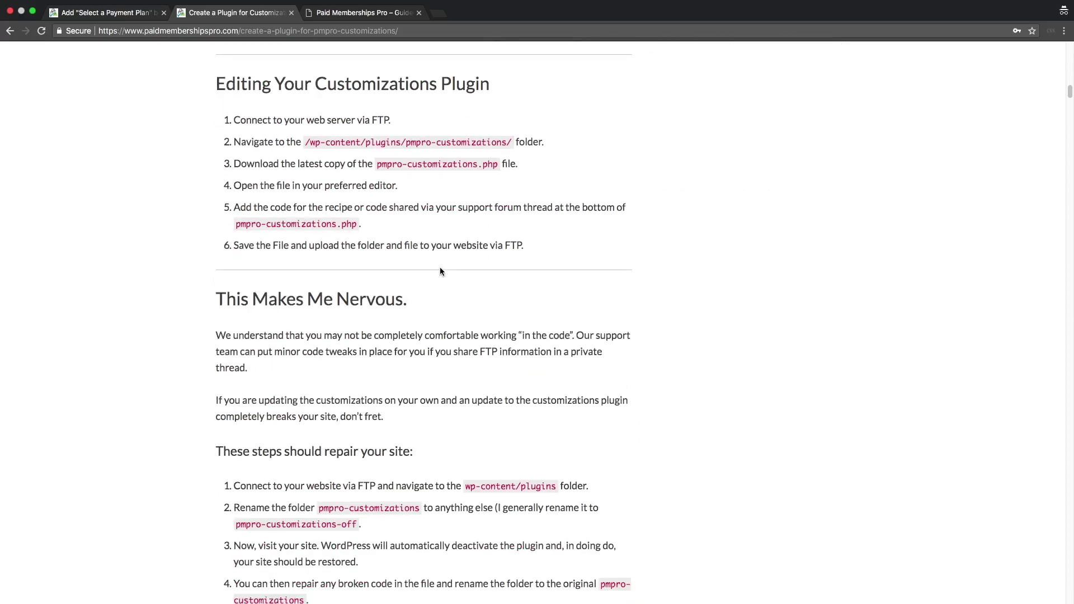
{"action": "scroll", "coordinate": [440, 270], "scroll_direction": "down", "scroll_amount": 12}
{"action": "scroll", "coordinate": [439, 272], "scroll_direction": "down", "scroll_amount": 6}
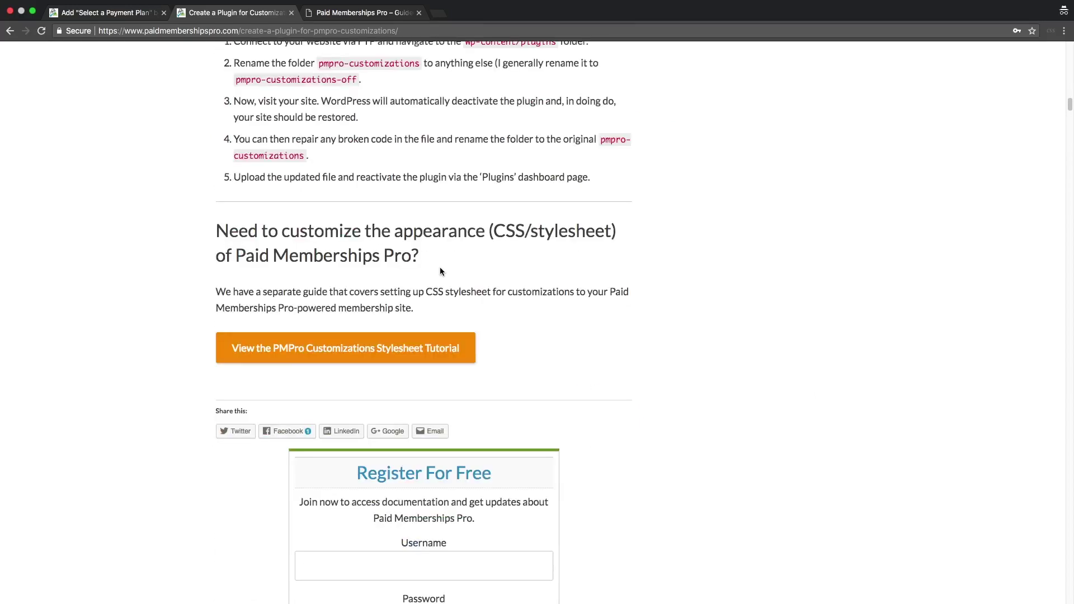
{"action": "scroll", "coordinate": [441, 271], "scroll_direction": "up", "scroll_amount": 6}
{"action": "scroll", "coordinate": [441, 272], "scroll_direction": "up", "scroll_amount": 20}
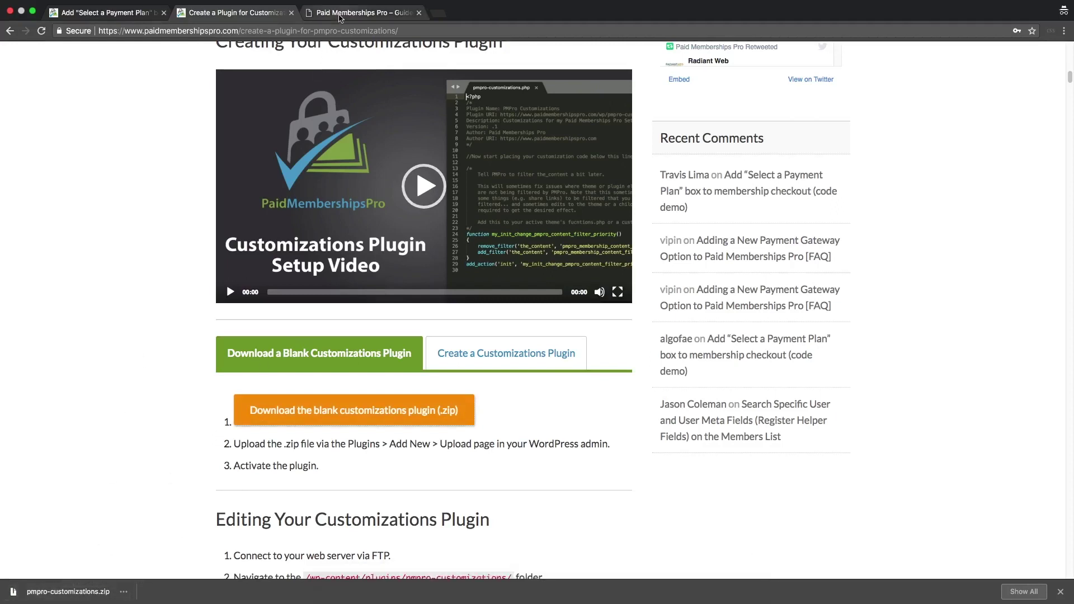
{"action": "left_click", "coordinate": [340, 15]}
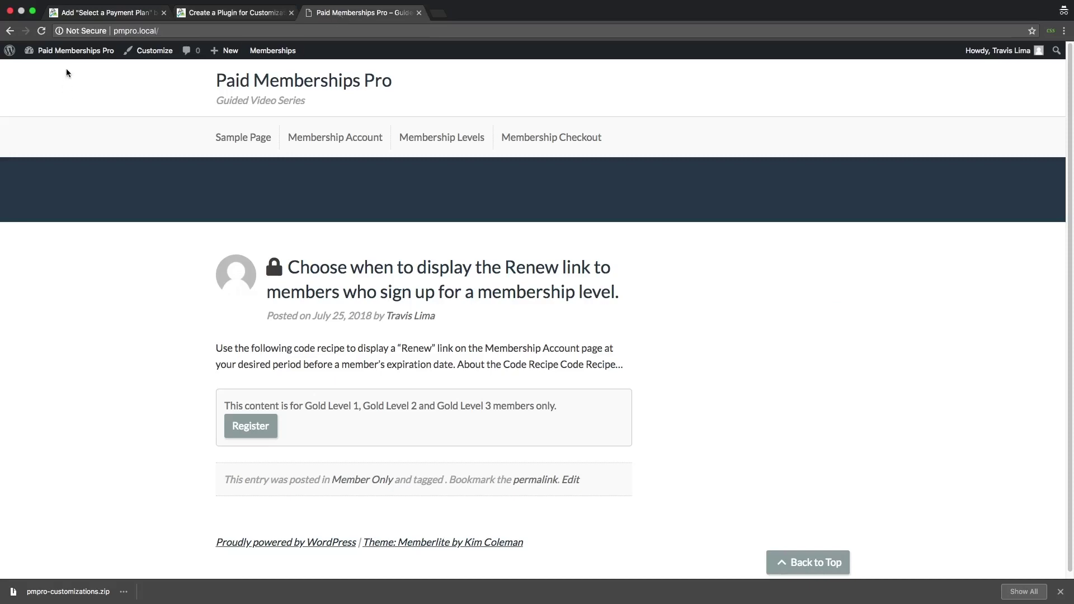
Go from the front page via Dashboard and Plugins to the Add Plugins page
{"action": "mouse_move", "coordinate": [70, 52]}
{"action": "left_click", "coordinate": [49, 75]}
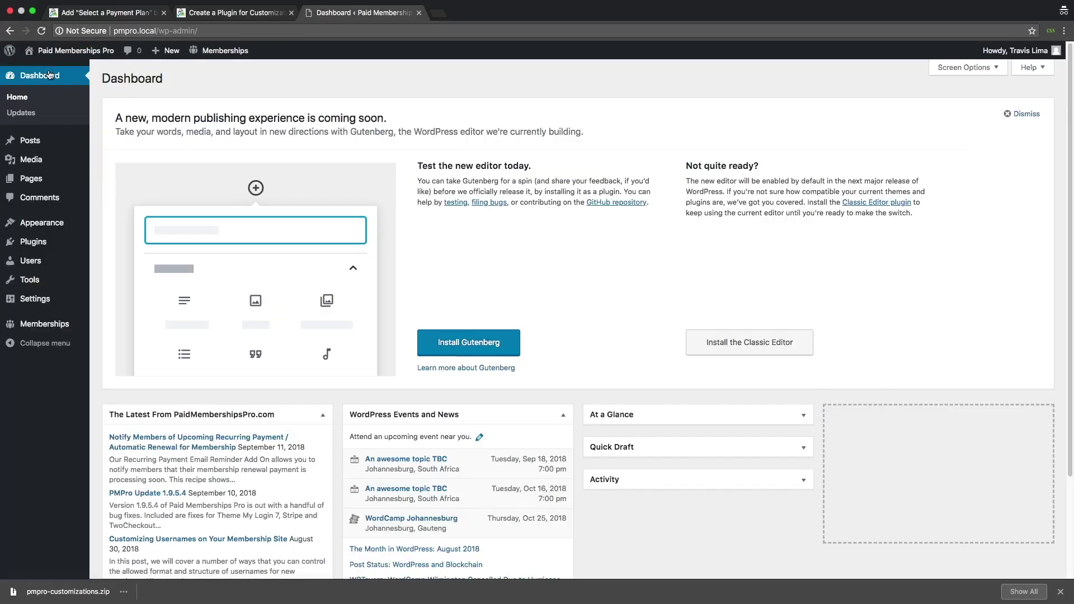
{"action": "left_click", "coordinate": [35, 246]}
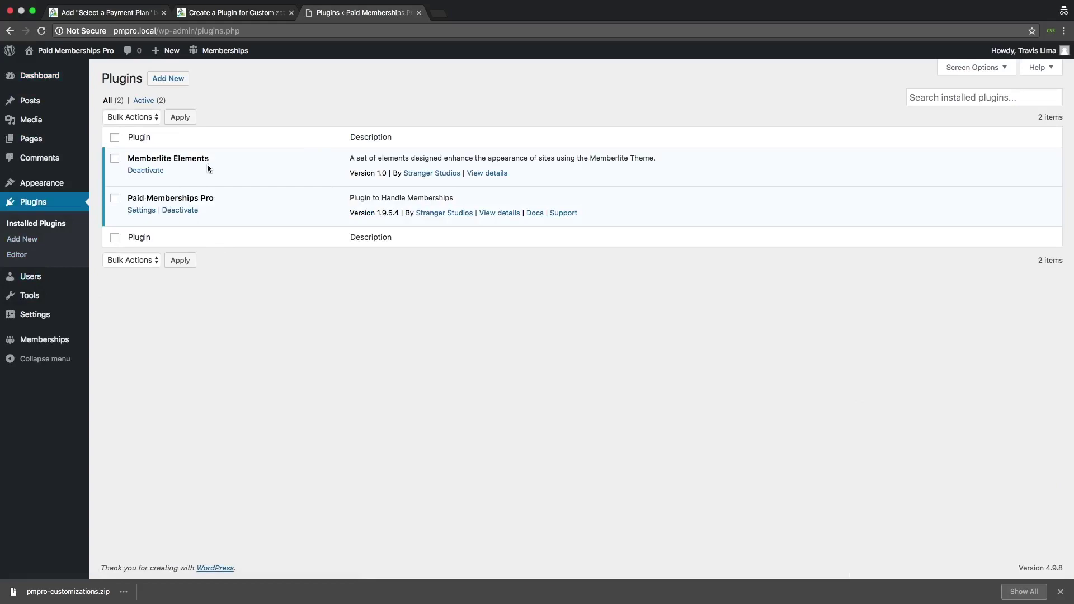
{"action": "left_click", "coordinate": [176, 82]}
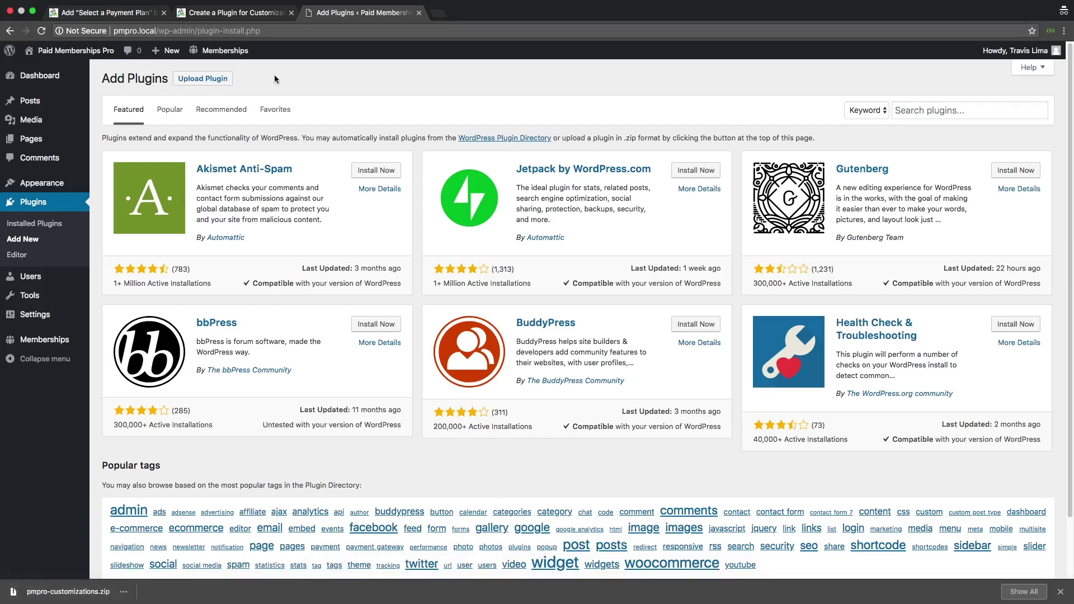
Upload pmpro-customizations.zip as a plugin file and install it
{"action": "left_click", "coordinate": [203, 78]}
{"action": "left_click_drag", "start_coordinate": [89, 584], "coordinate": [484, 178]}
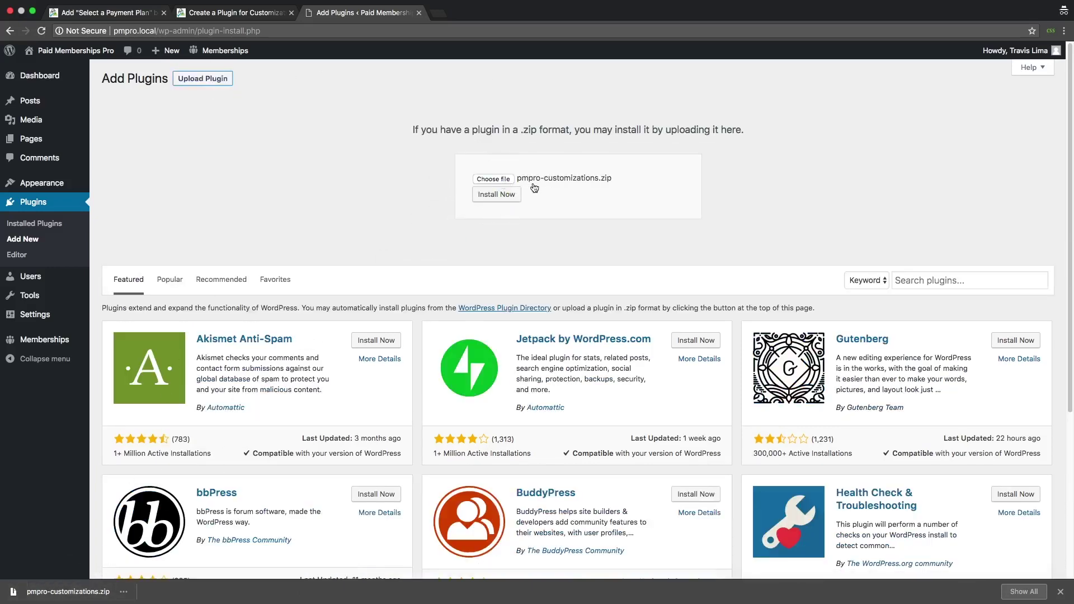
{"action": "left_click", "coordinate": [496, 200]}
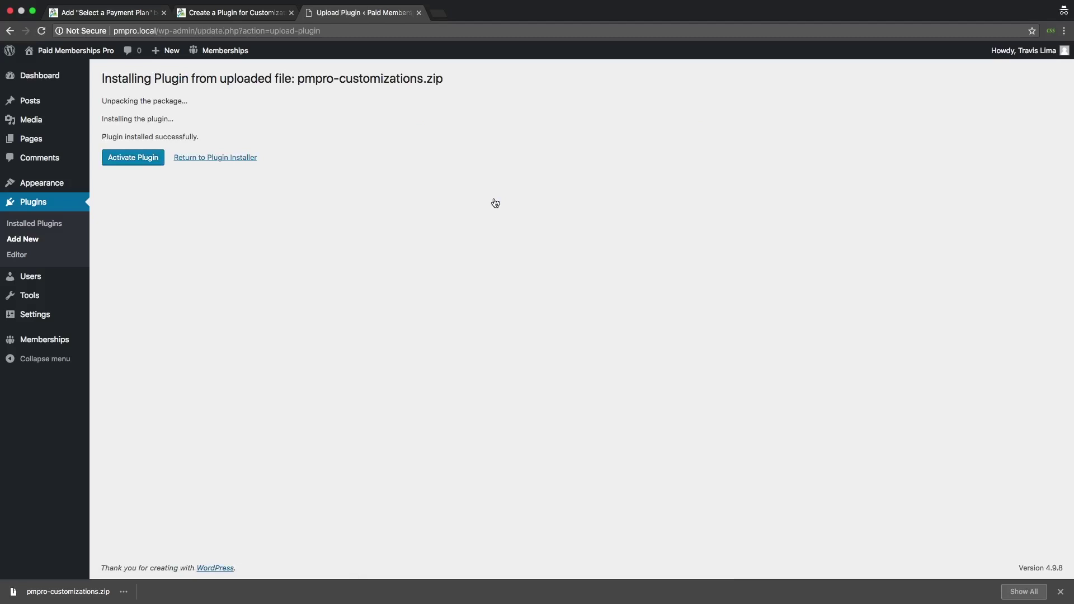
Activate the PMPro Customizations plugin so it shows as active in the Plugins list
{"action": "left_click", "coordinate": [150, 162]}
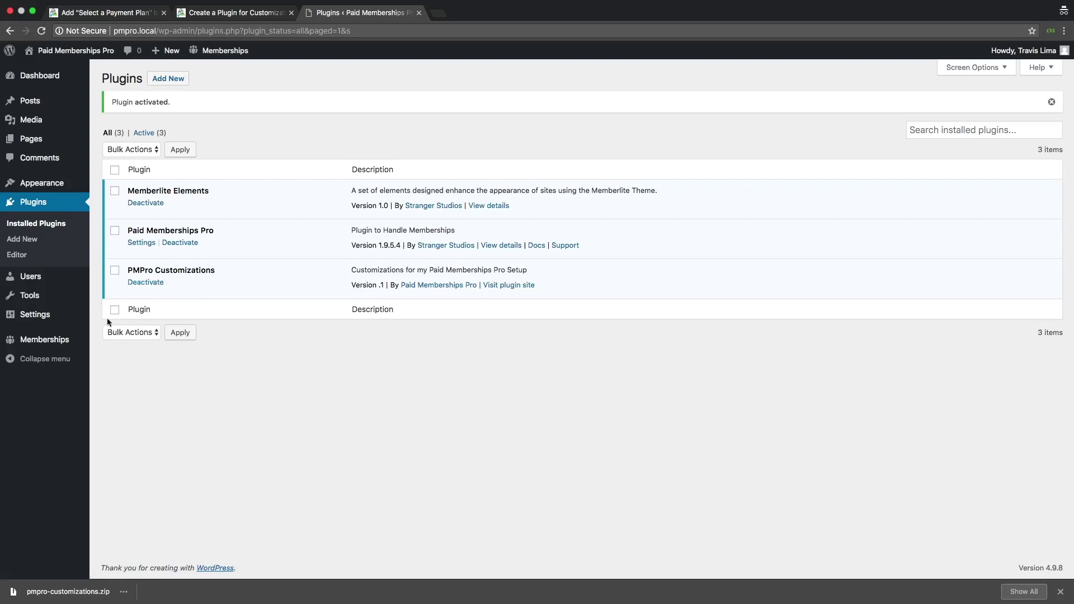
{"action": "mouse_move", "coordinate": [79, 340]}
Load pmpro-customizations.php in the plugin editor and add an empty line 13 after the placeholder comment
{"action": "left_click", "coordinate": [16, 255]}
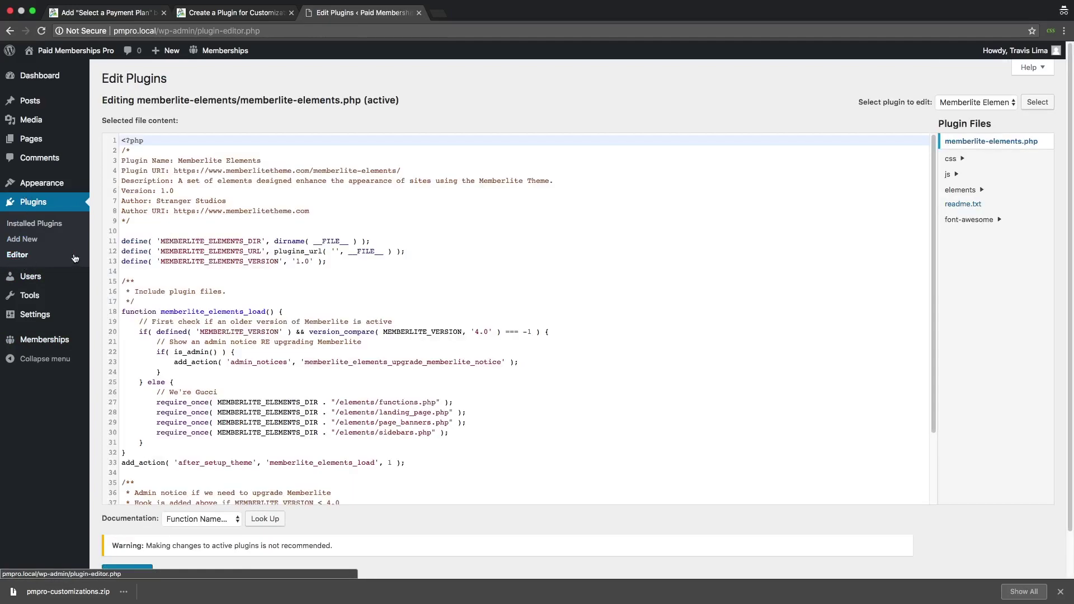
{"action": "left_click", "coordinate": [977, 102]}
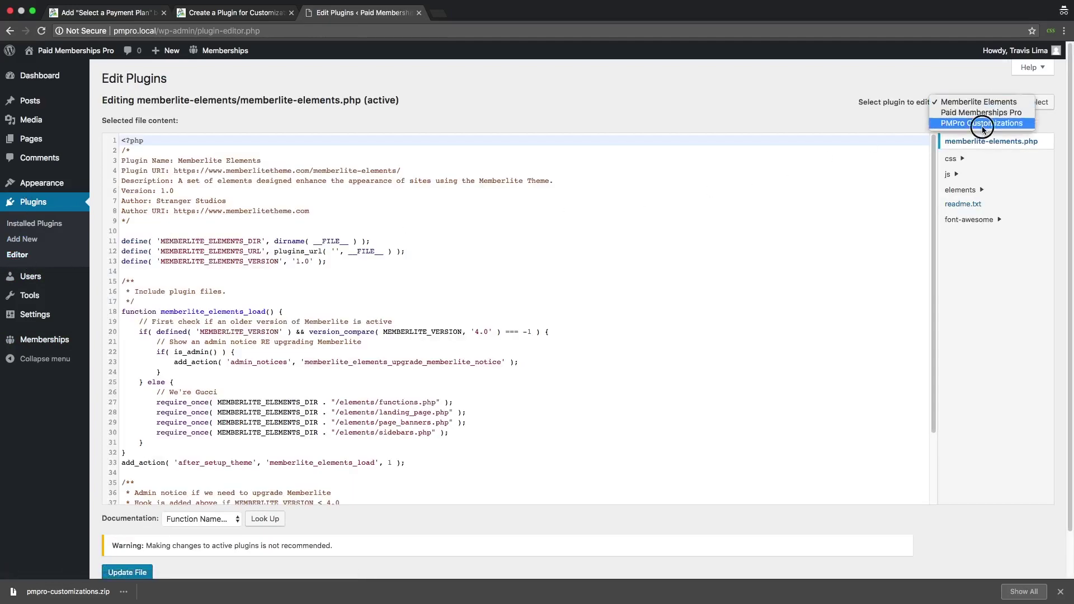
{"action": "left_click", "coordinate": [983, 123]}
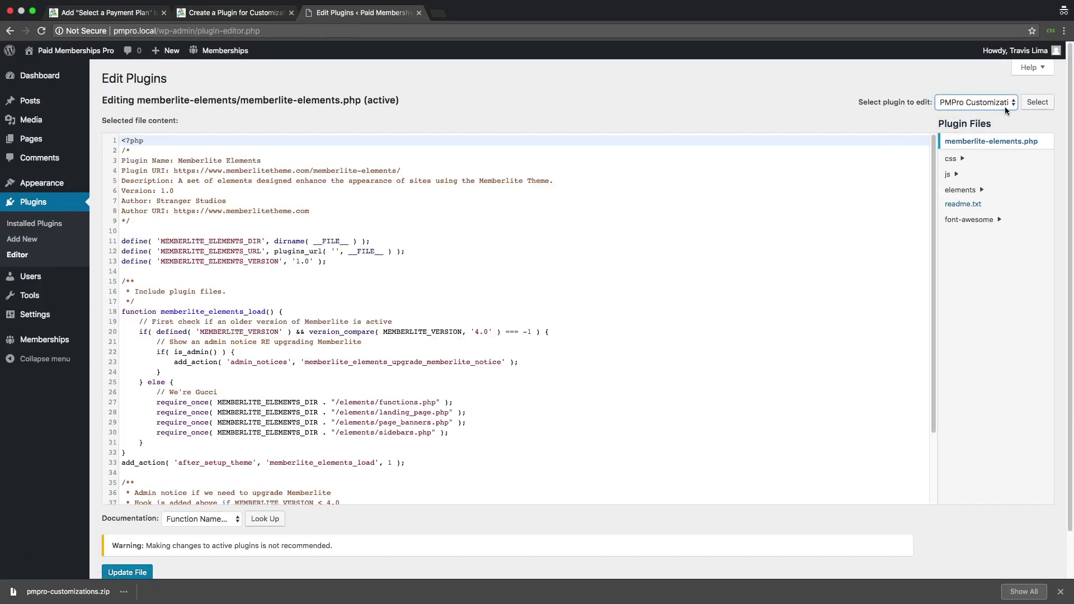
{"action": "left_click", "coordinate": [1038, 103]}
{"action": "left_click", "coordinate": [215, 268]}
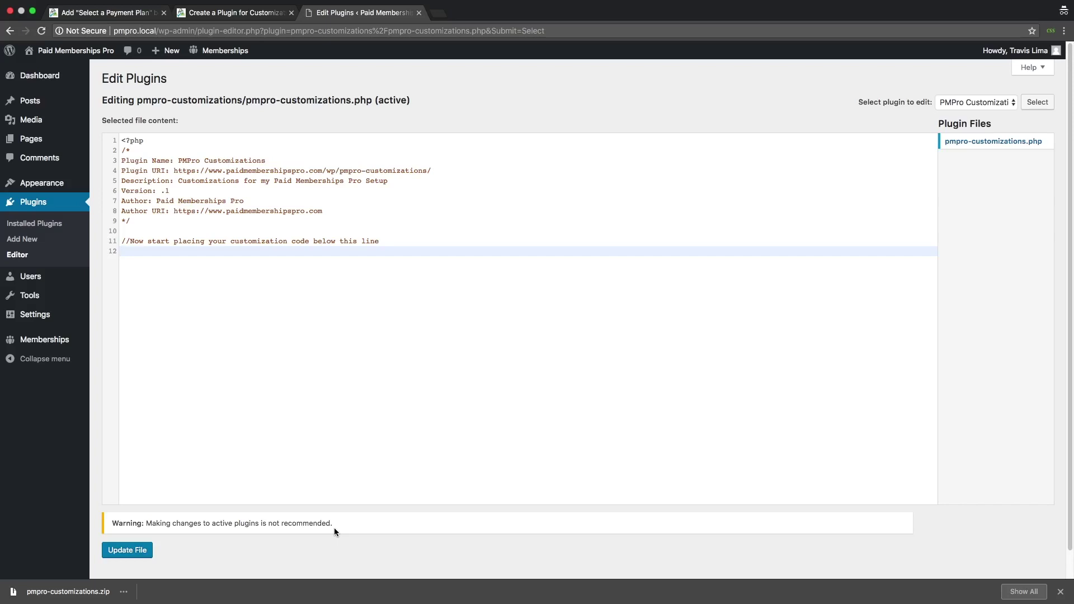
{"action": "key", "text": "Return"}
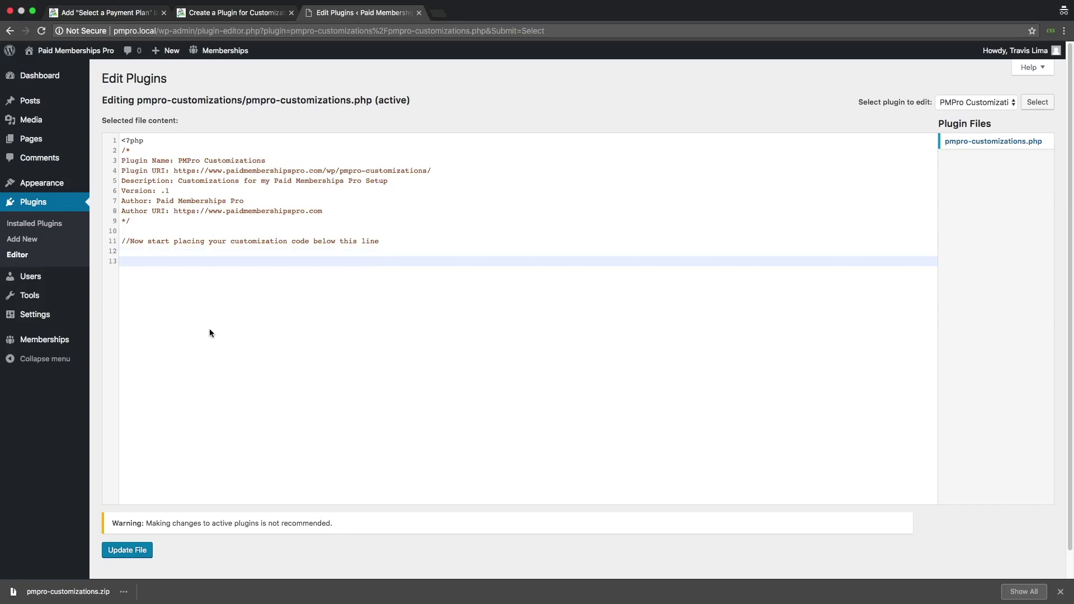
Copy the Select a Payment Plan recipe code from the article
{"action": "left_click", "coordinate": [100, 16]}
{"action": "scroll", "coordinate": [147, 421], "scroll_direction": "down", "scroll_amount": 9}
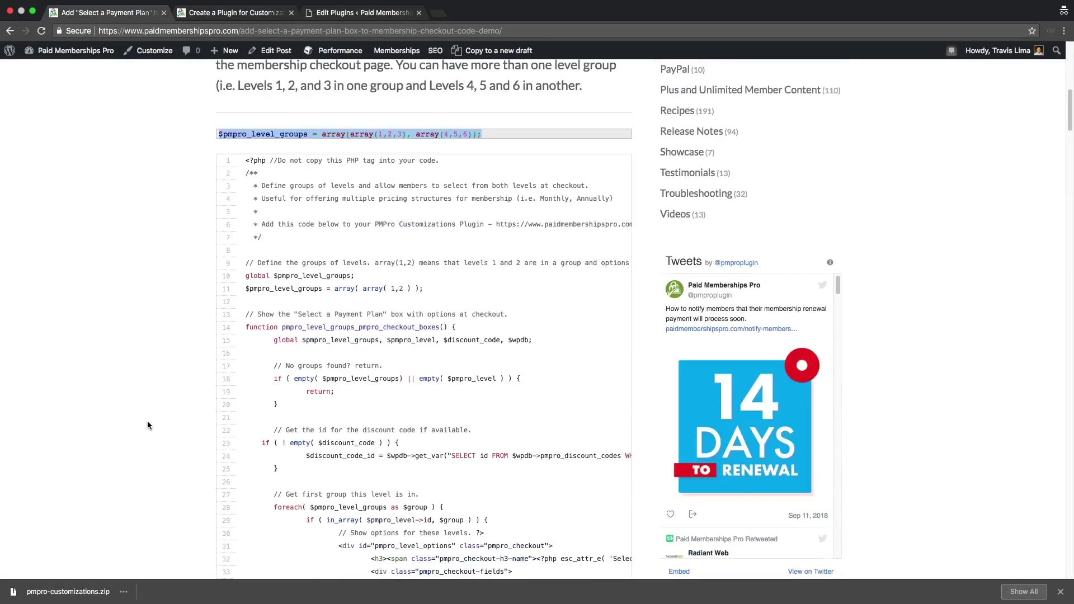
{"action": "left_click_drag", "start_coordinate": [246, 151], "coordinate": [571, 547]}
{"action": "left_click", "coordinate": [243, 164]}
{"action": "scroll", "coordinate": [391, 520], "scroll_direction": "down", "scroll_amount": 10}
{"action": "scroll", "coordinate": [391, 521], "scroll_direction": "down", "scroll_amount": 1}
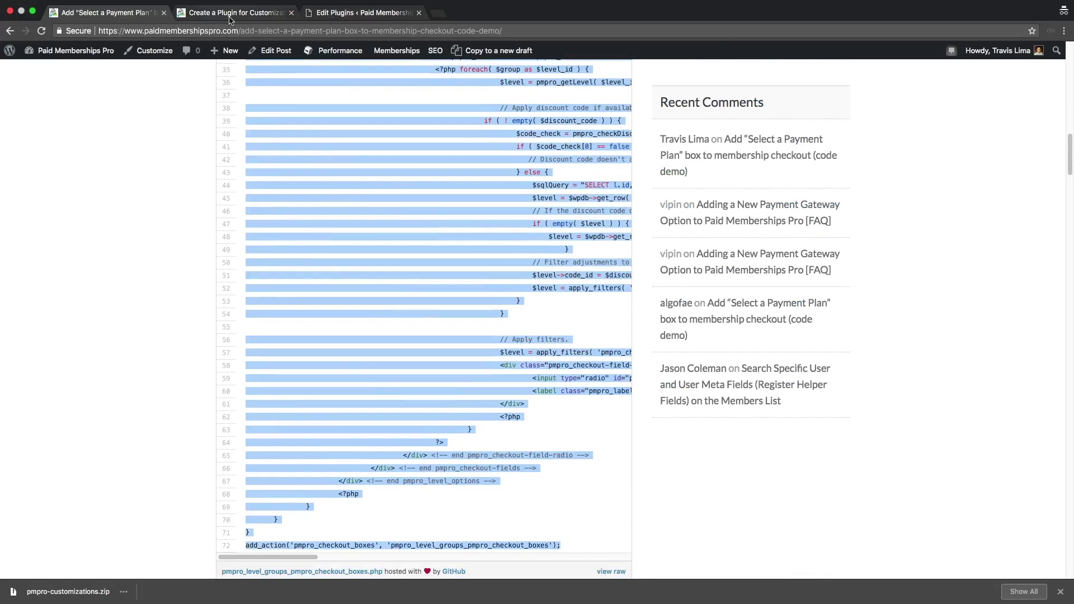
Paste the recipe at line 13 of the PMPro Customizations file and save it
{"action": "left_click", "coordinate": [340, 12]}
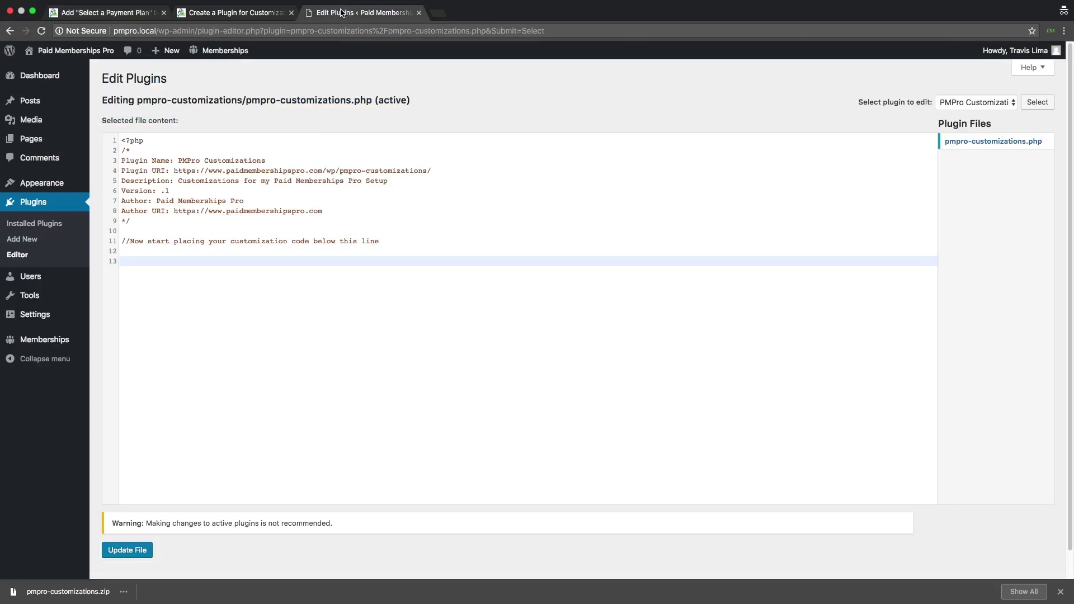
{"action": "left_click", "coordinate": [146, 262]}
{"action": "key", "text": "ctrl+v"}
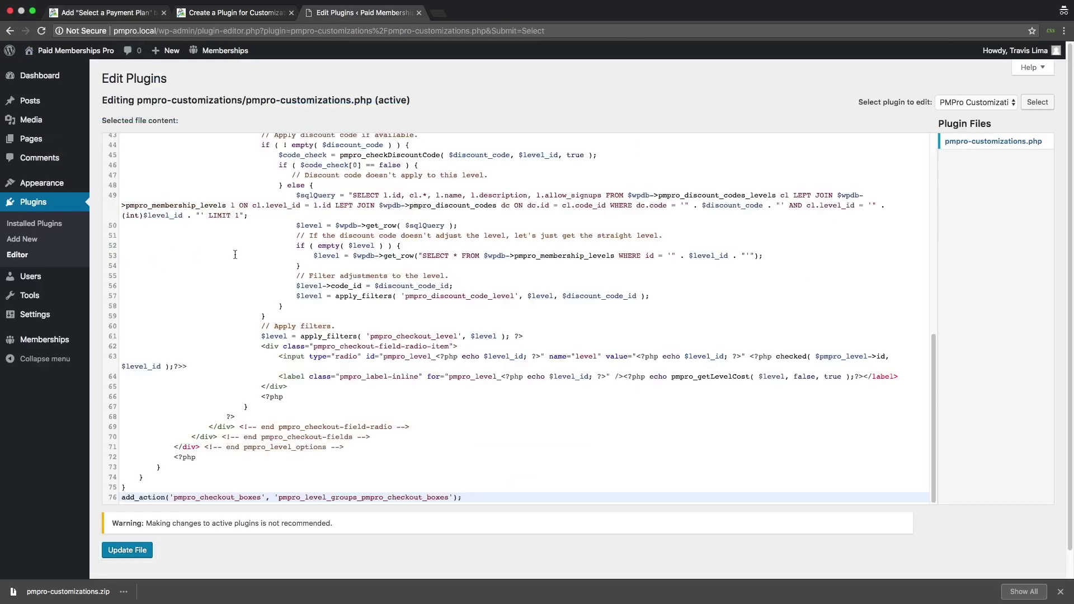
{"action": "left_click", "coordinate": [140, 550]}
{"action": "scroll", "coordinate": [150, 531], "scroll_direction": "down", "scroll_amount": 2}
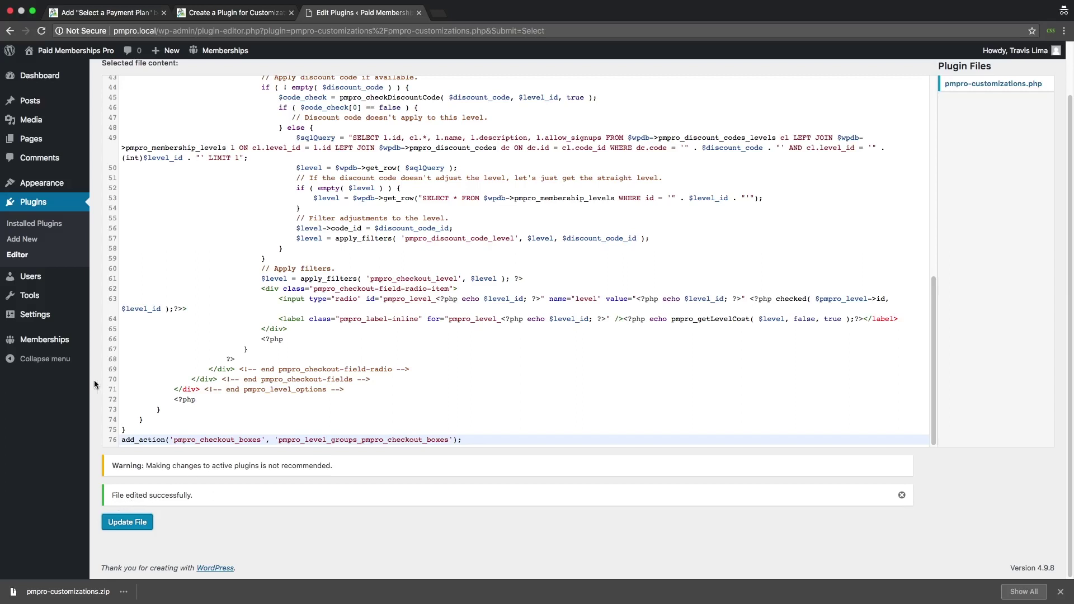
{"action": "left_click", "coordinate": [334, 350]}
{"action": "left_click", "coordinate": [269, 365]}
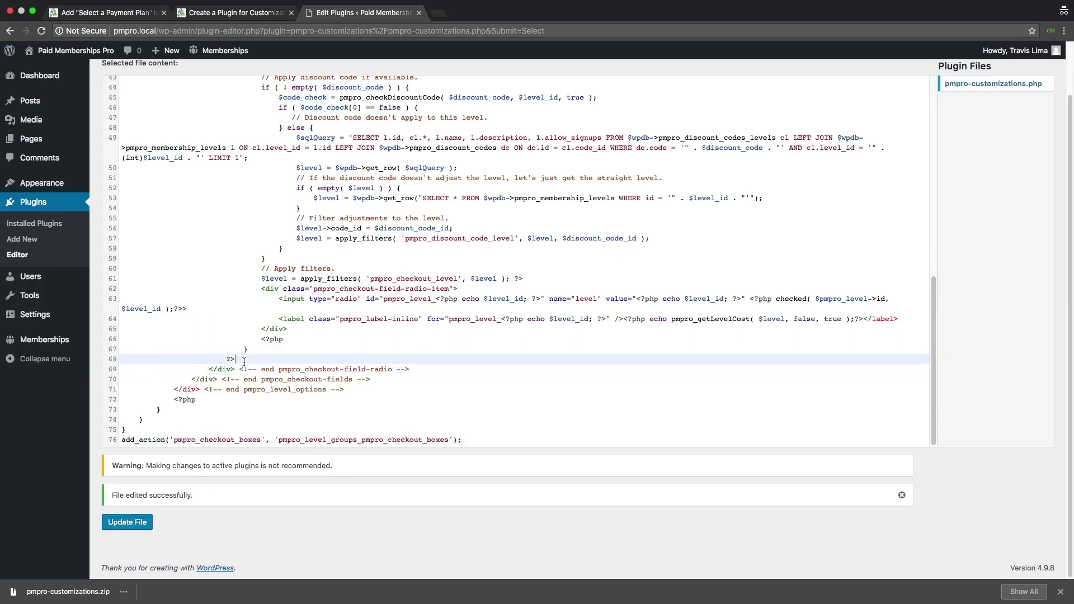
{"action": "left_click_drag", "start_coordinate": [236, 360], "coordinate": [225, 363]}
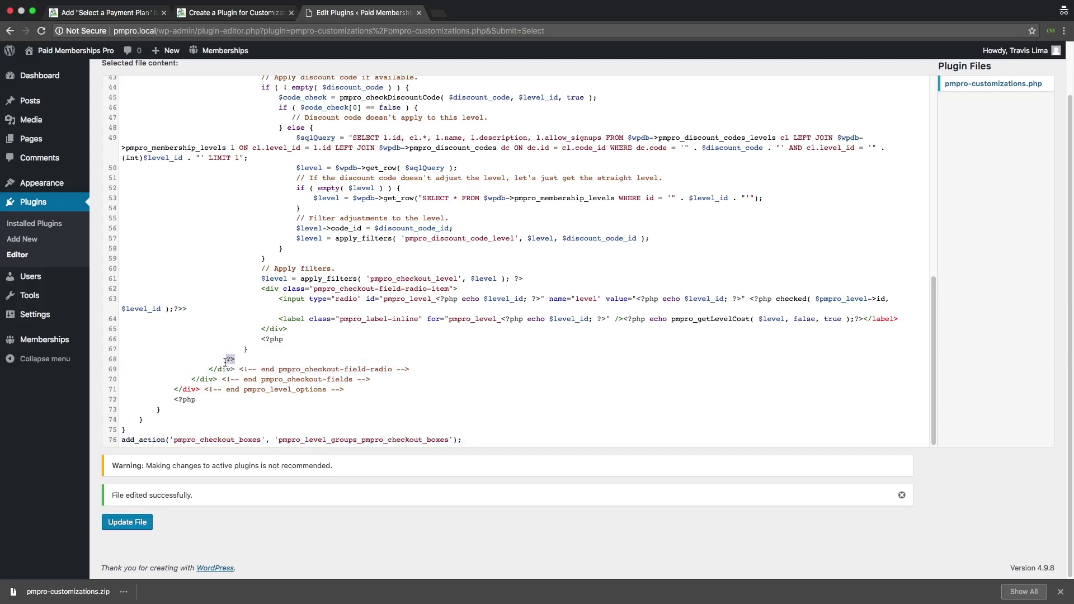
{"action": "key", "text": "BackSpace"}
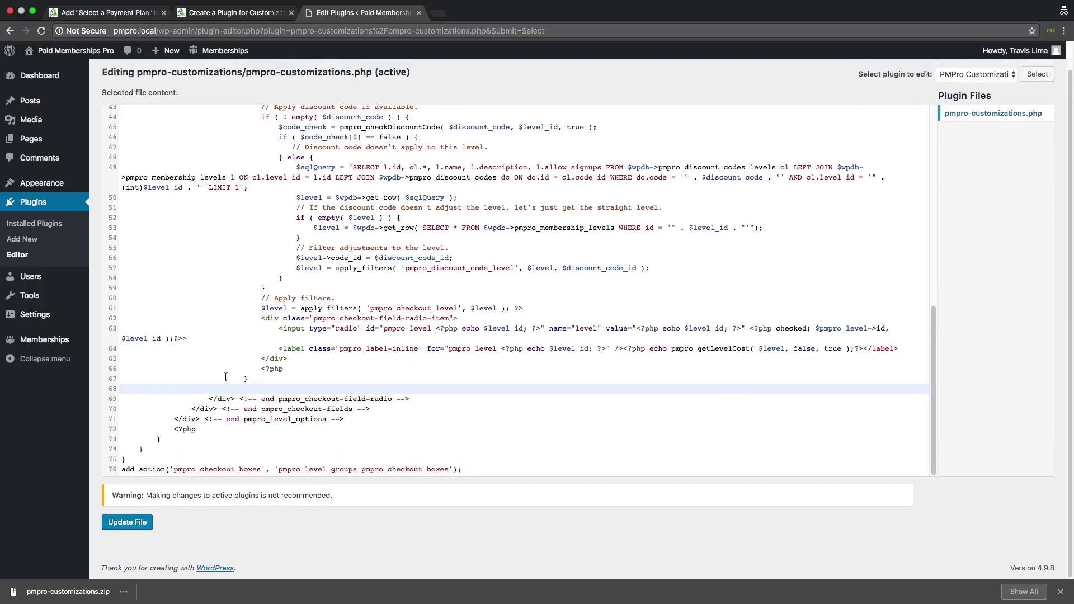
{"action": "left_click", "coordinate": [144, 524]}
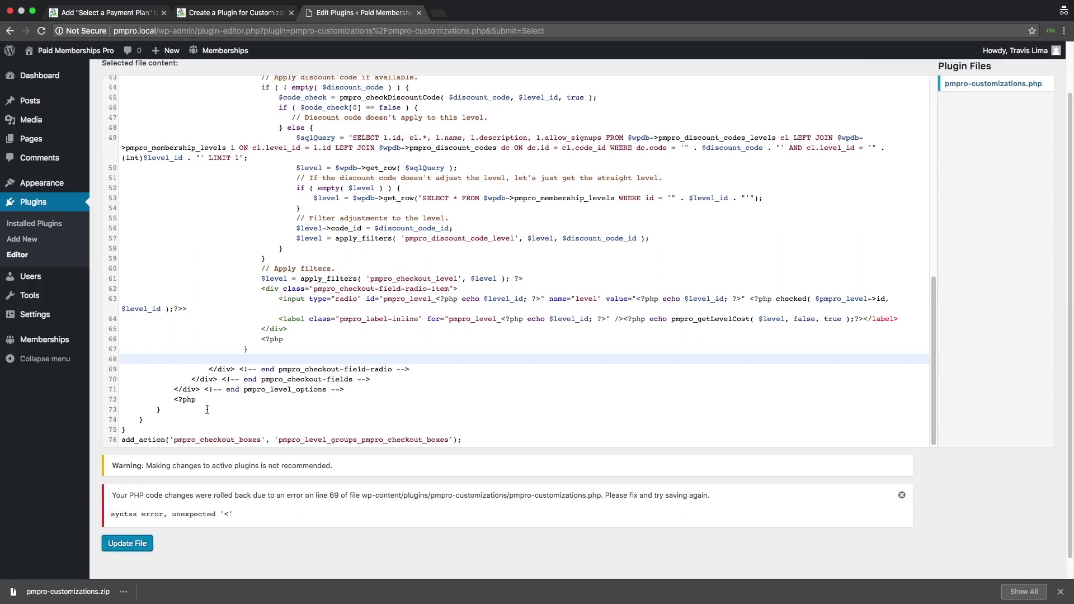
{"action": "left_click", "coordinate": [225, 359]}
{"action": "type", "text": "?>"}
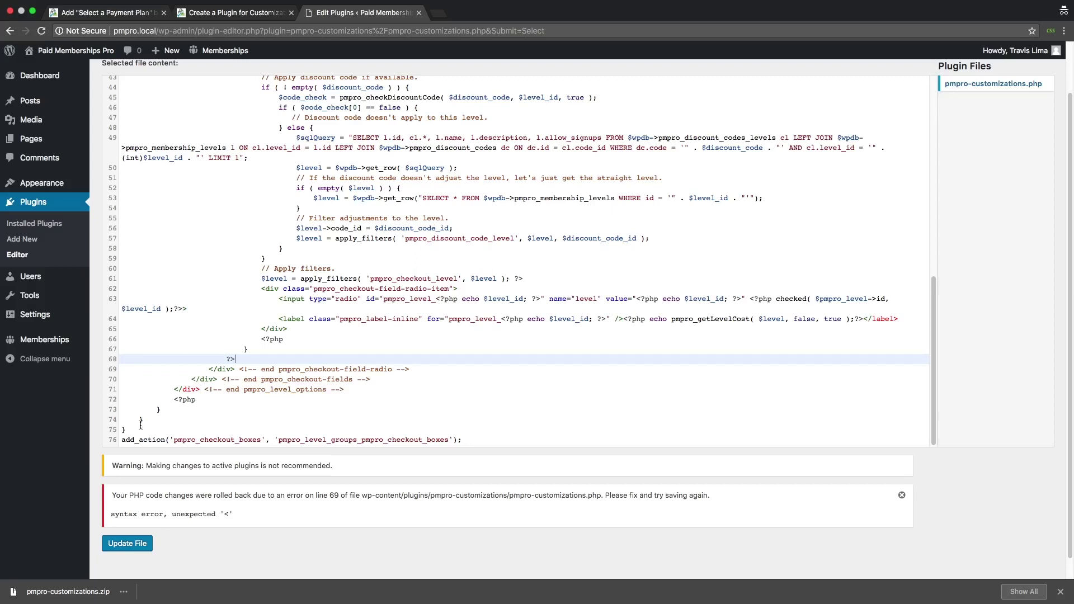
{"action": "left_click", "coordinate": [134, 546]}
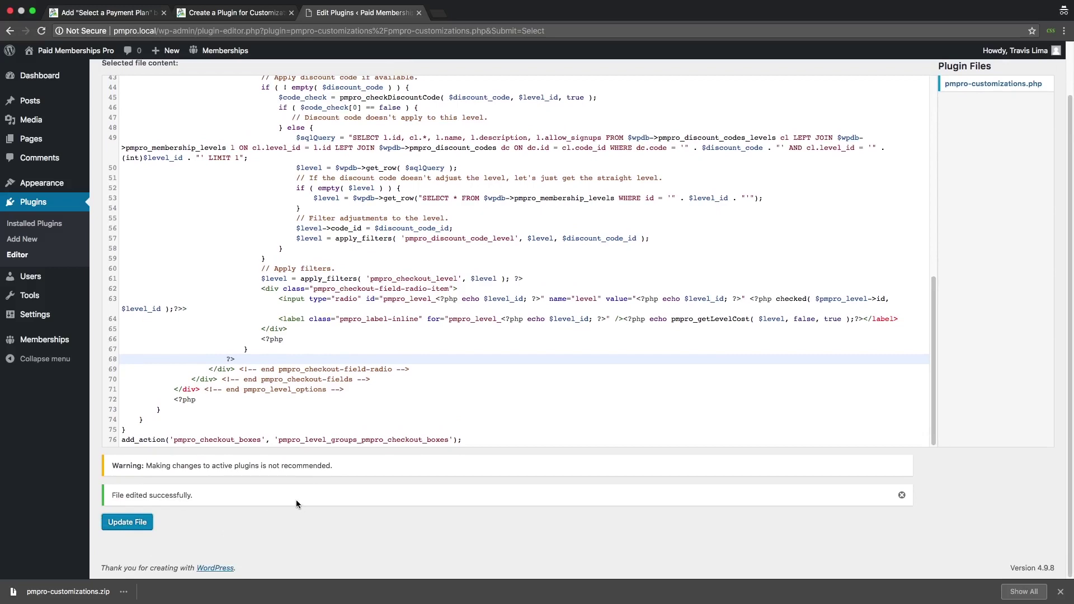
Bring up the front-end Membership Levels page showing Gold Level 1, 2 and 3
{"action": "scroll", "coordinate": [296, 503], "scroll_direction": "up", "scroll_amount": 2}
{"action": "mouse_move", "coordinate": [85, 56]}
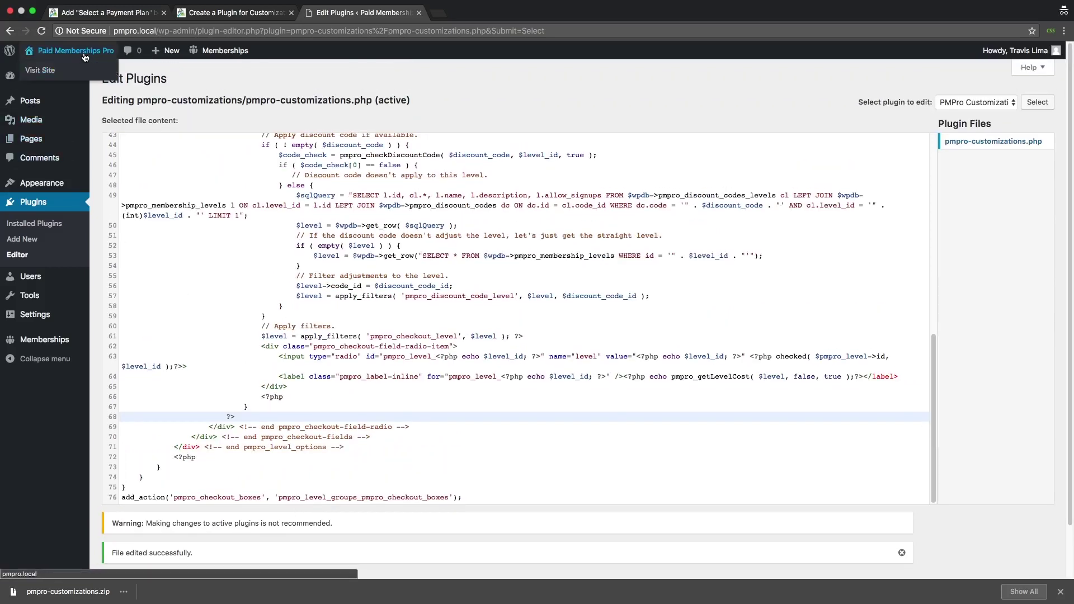
{"action": "left_click", "coordinate": [47, 71]}
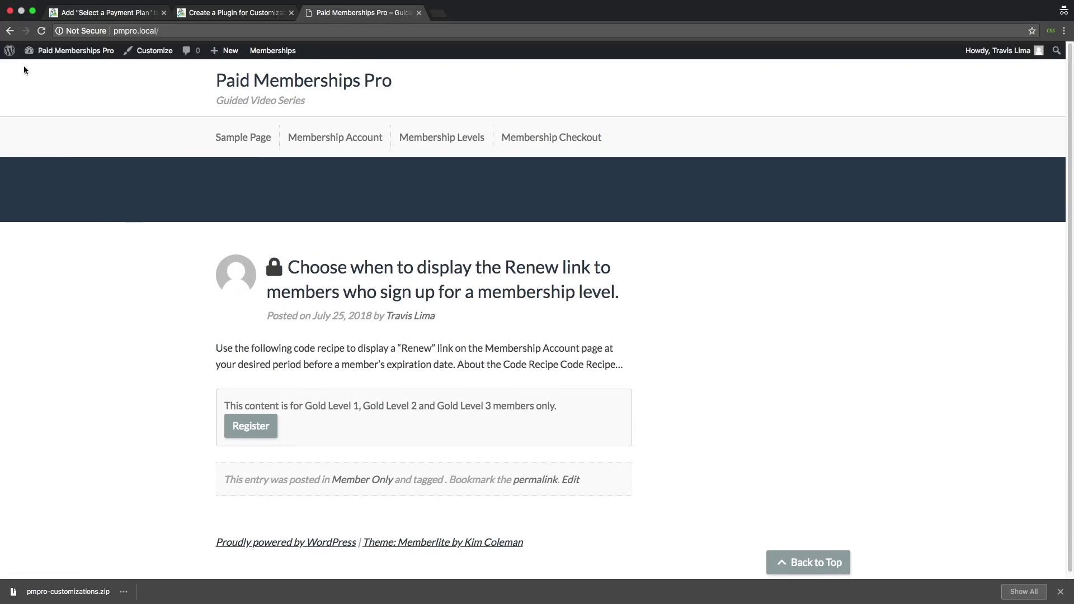
{"action": "left_click", "coordinate": [10, 31]}
{"action": "scroll", "coordinate": [340, 305], "scroll_direction": "down", "scroll_amount": 5}
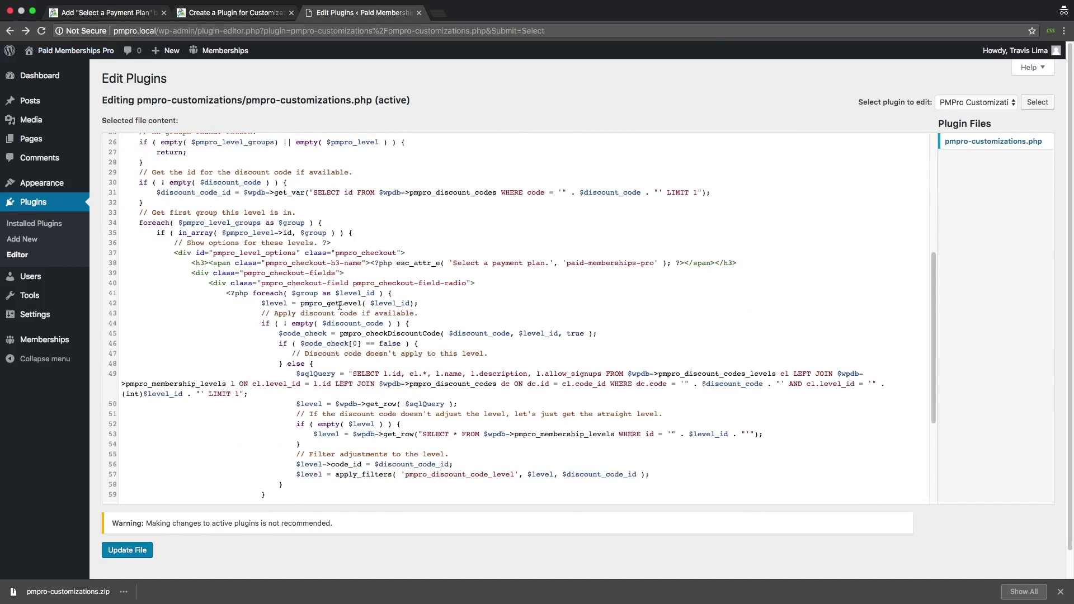
{"action": "scroll", "coordinate": [340, 305], "scroll_direction": "up", "scroll_amount": 3}
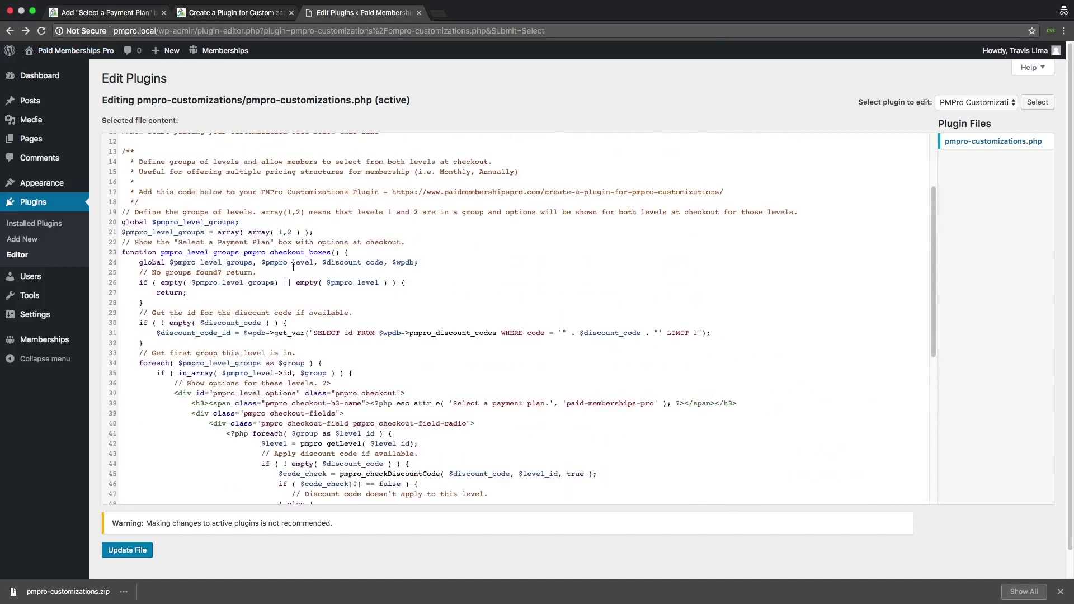
{"action": "scroll", "coordinate": [293, 268], "scroll_direction": "up", "scroll_amount": 3}
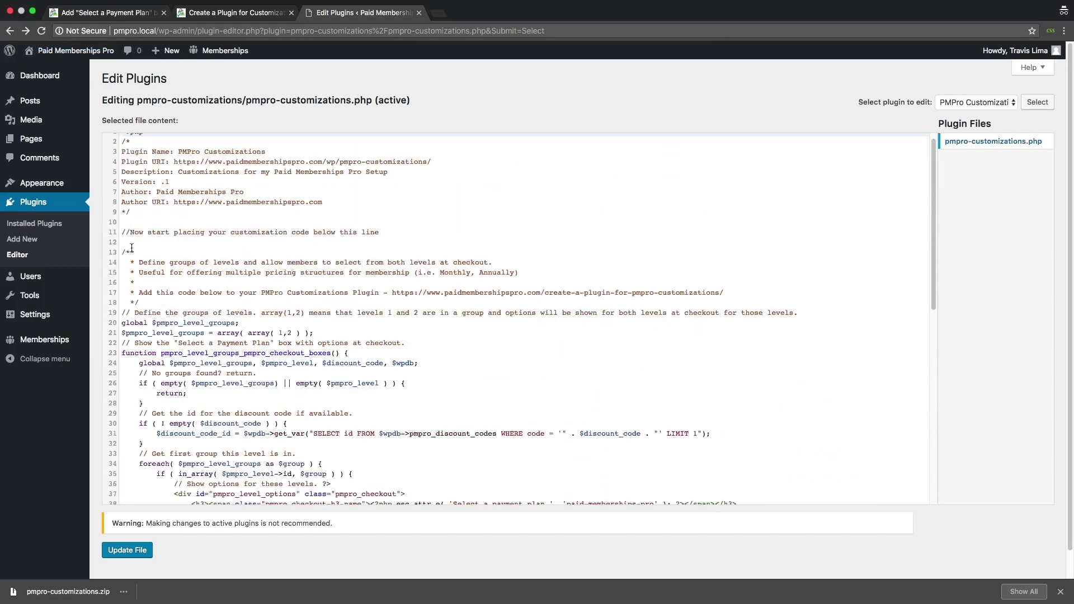
{"action": "scroll", "coordinate": [170, 399], "scroll_direction": "down", "scroll_amount": 2}
{"action": "scroll", "coordinate": [170, 399], "scroll_direction": "down", "scroll_amount": 3}
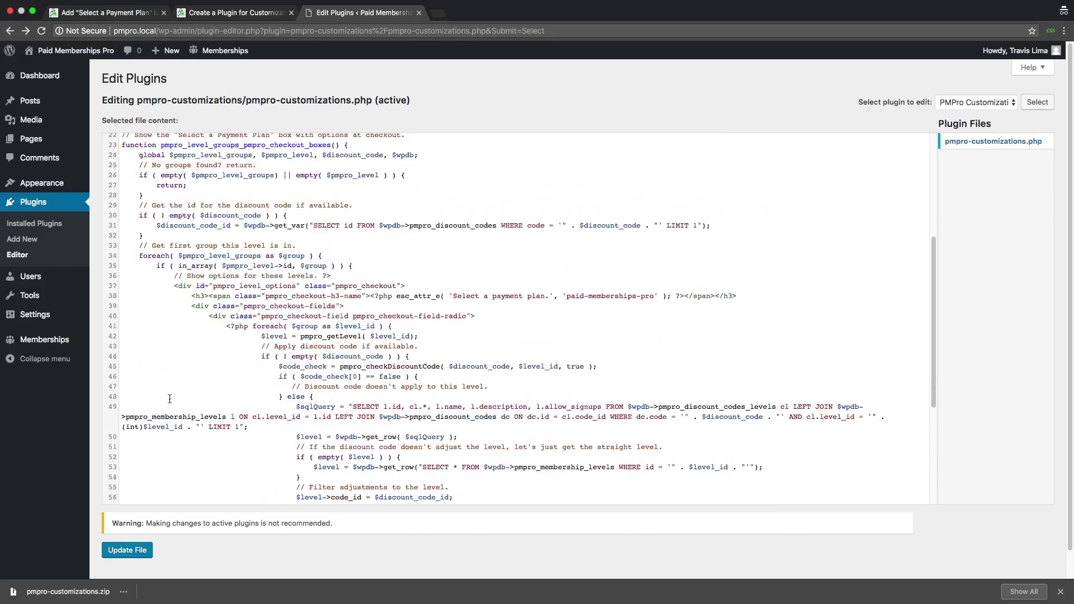
{"action": "scroll", "coordinate": [192, 381], "scroll_direction": "down", "scroll_amount": 1}
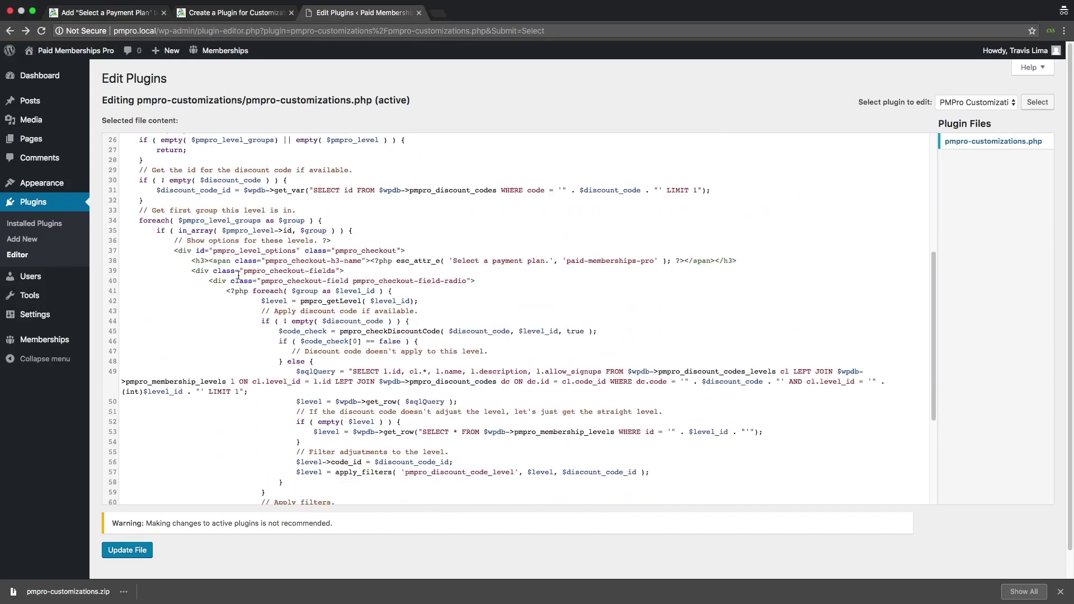
{"action": "key", "text": "super+bracketleft"}
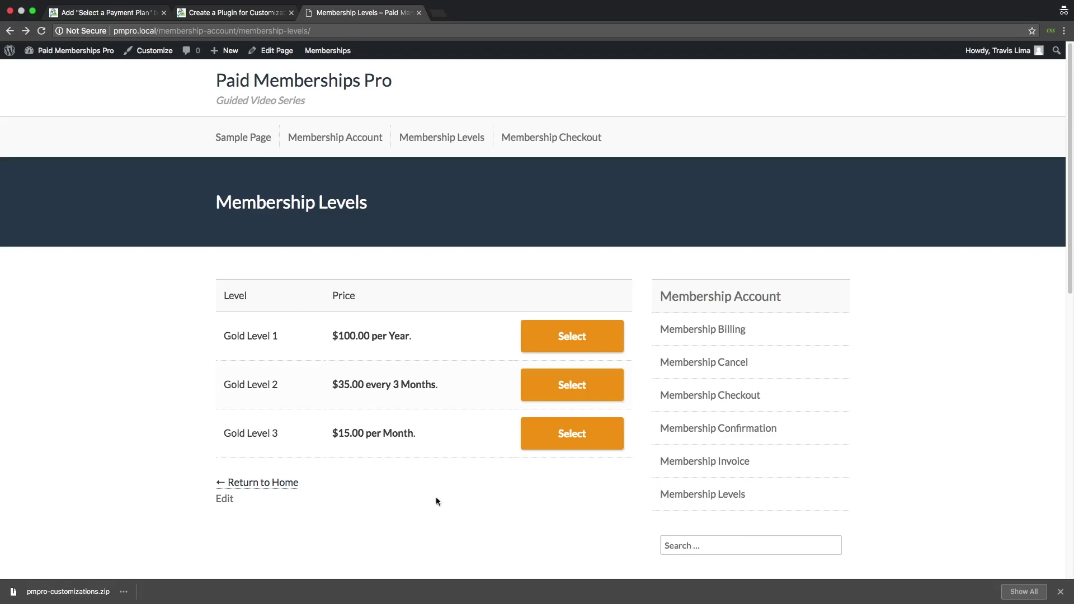
Begin Gold Level 2 checkout and choose the $100.00 per Year payment plan
{"action": "left_click", "coordinate": [538, 381]}
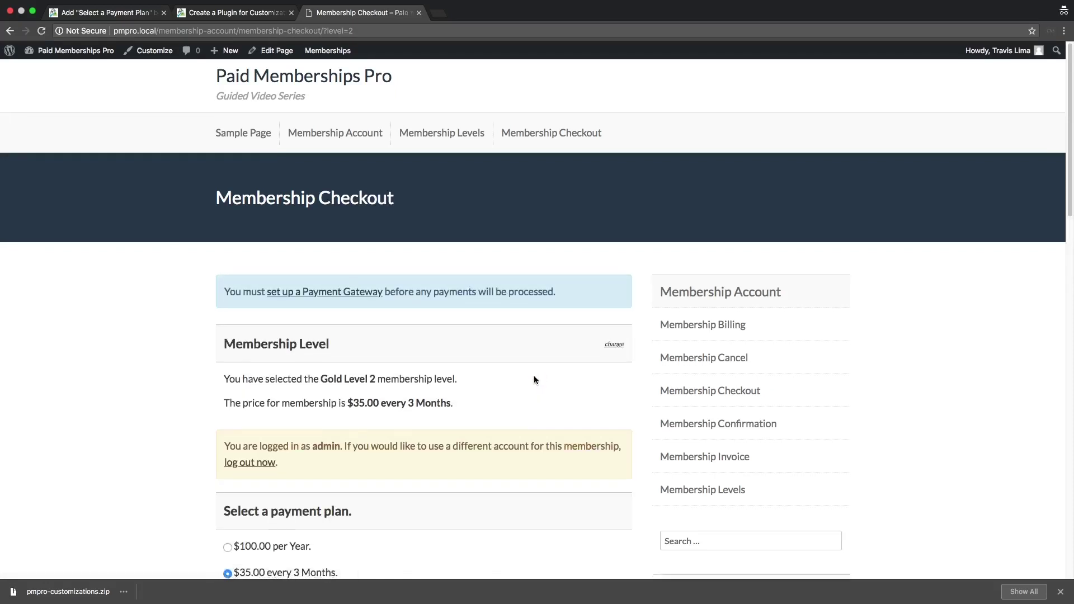
{"action": "scroll", "coordinate": [534, 380], "scroll_direction": "down", "scroll_amount": 3}
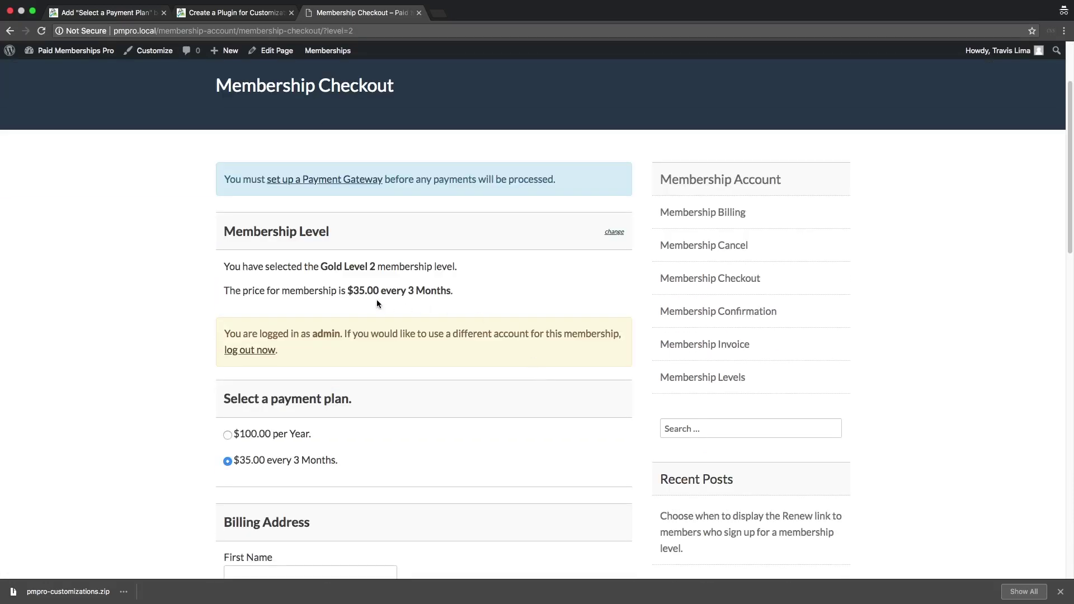
{"action": "scroll", "coordinate": [478, 299], "scroll_direction": "down", "scroll_amount": 2}
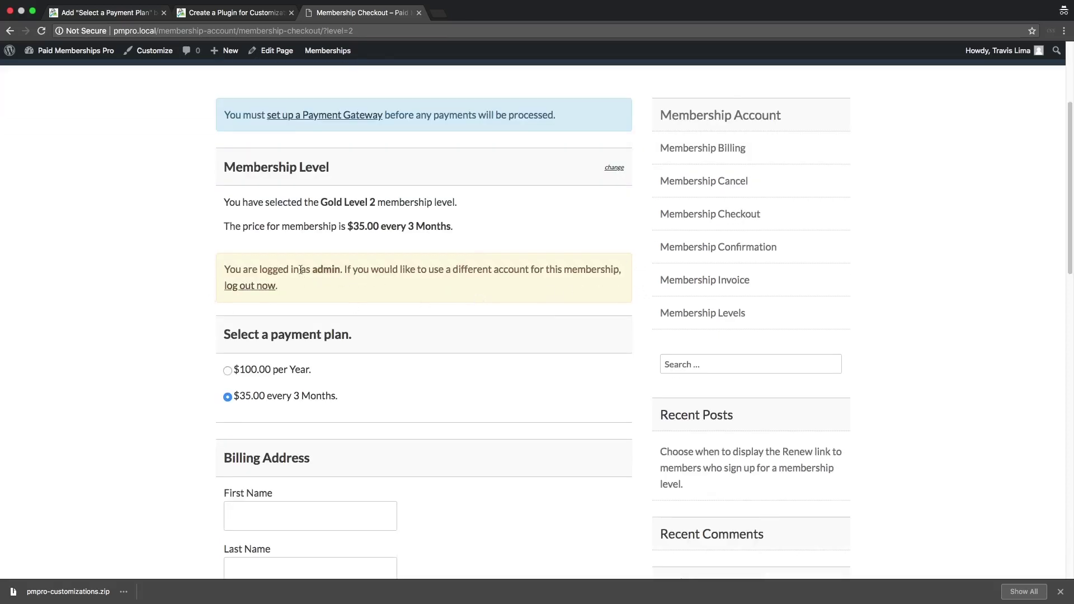
{"action": "scroll", "coordinate": [217, 275], "scroll_direction": "down", "scroll_amount": 1}
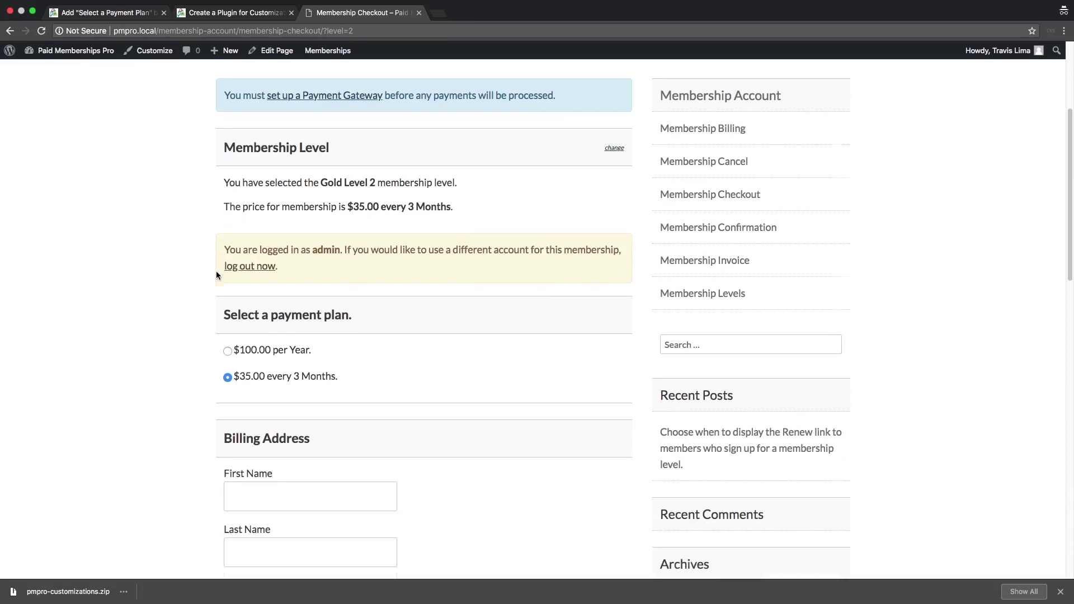
{"action": "left_click", "coordinate": [228, 352]}
Highlight the $pmpro_level_groups = array( array( 1,2 ) ) line in the code demo post
{"action": "left_click", "coordinate": [119, 14]}
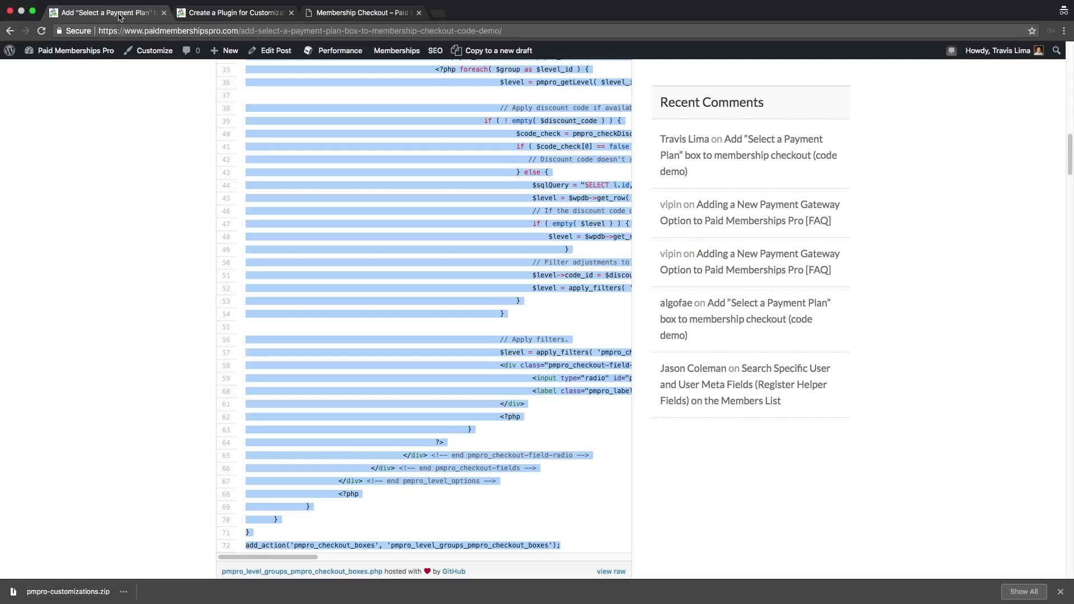
{"action": "scroll", "coordinate": [129, 201], "scroll_direction": "up", "scroll_amount": 15}
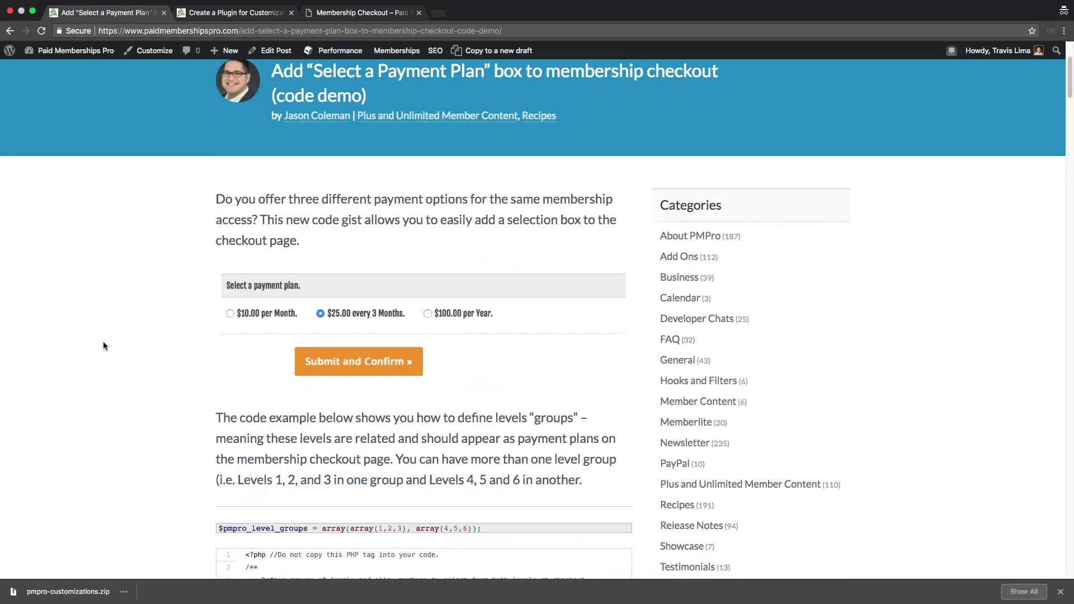
{"action": "scroll", "coordinate": [103, 342], "scroll_direction": "down", "scroll_amount": 5}
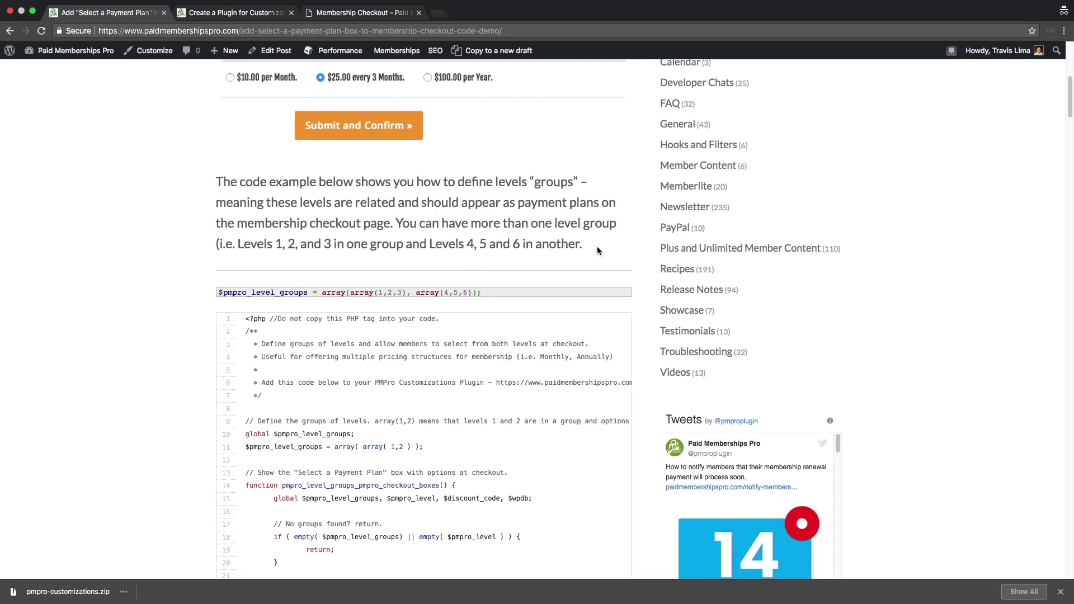
{"action": "left_click_drag", "start_coordinate": [220, 293], "coordinate": [491, 290]}
{"action": "left_click", "coordinate": [507, 301]}
{"action": "scroll", "coordinate": [486, 292], "scroll_direction": "down", "scroll_amount": 10}
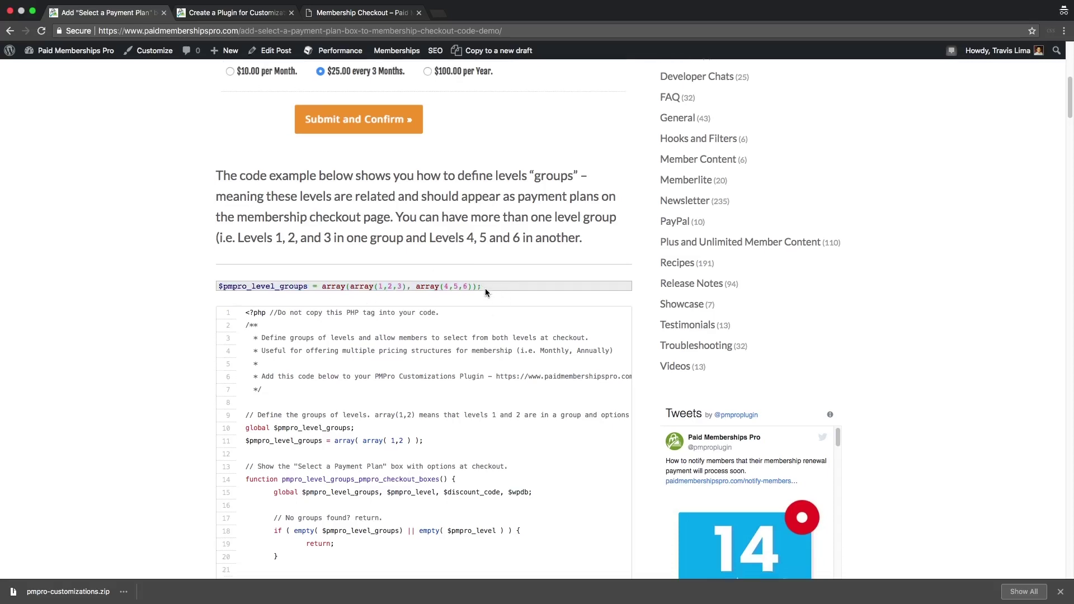
{"action": "scroll", "coordinate": [485, 291], "scroll_direction": "up", "scroll_amount": 1}
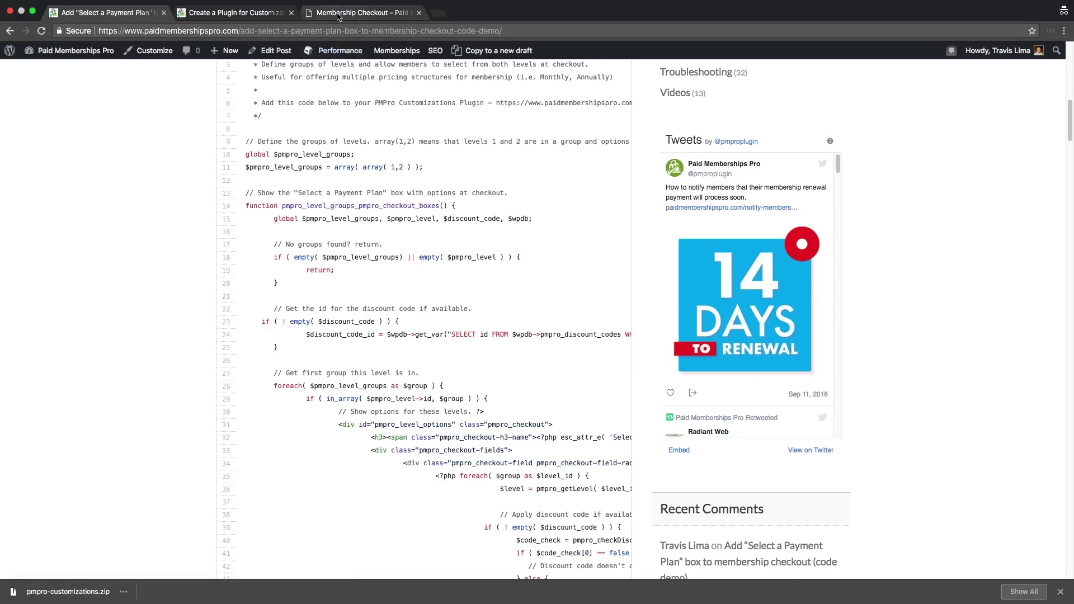
Open the Membership Levels admin list and check the IDs of the Gold levels
{"action": "left_click", "coordinate": [361, 12]}
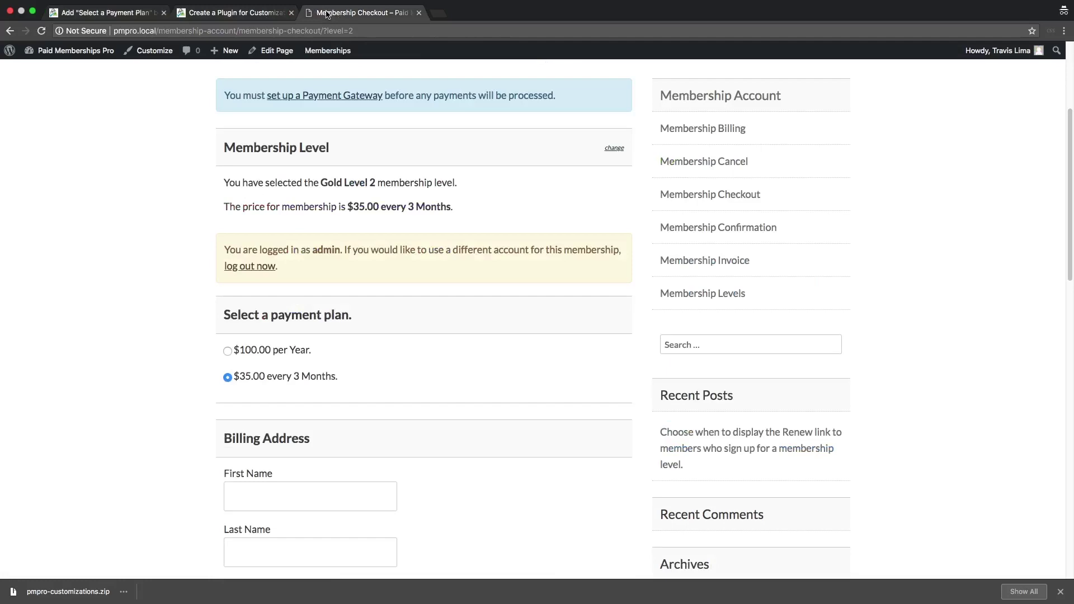
{"action": "scroll", "coordinate": [257, 119], "scroll_direction": "up", "scroll_amount": 4}
{"action": "mouse_move", "coordinate": [325, 51]}
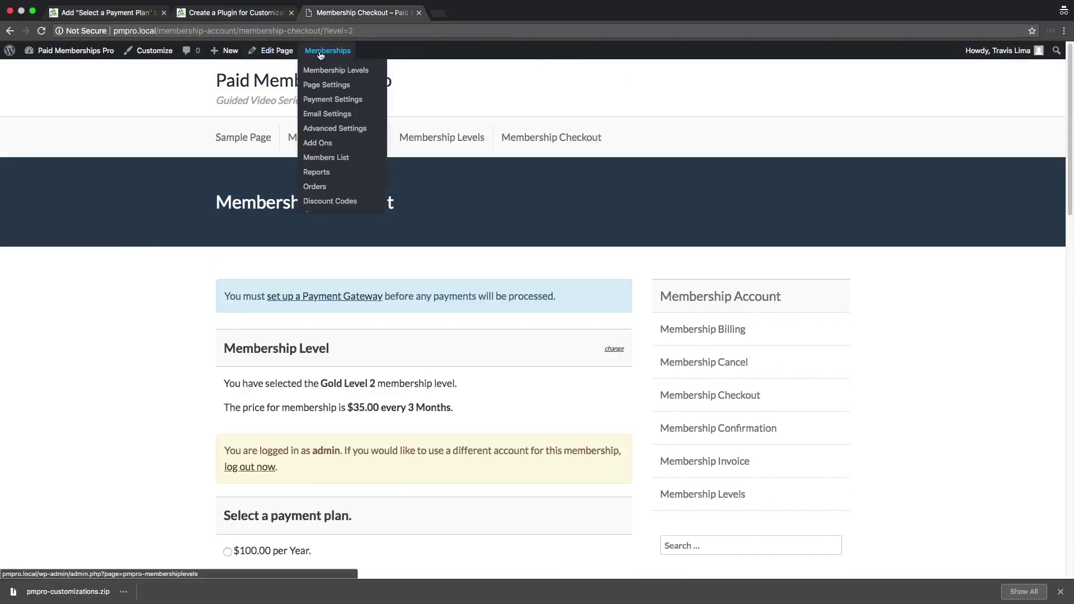
{"action": "left_click", "coordinate": [326, 72]}
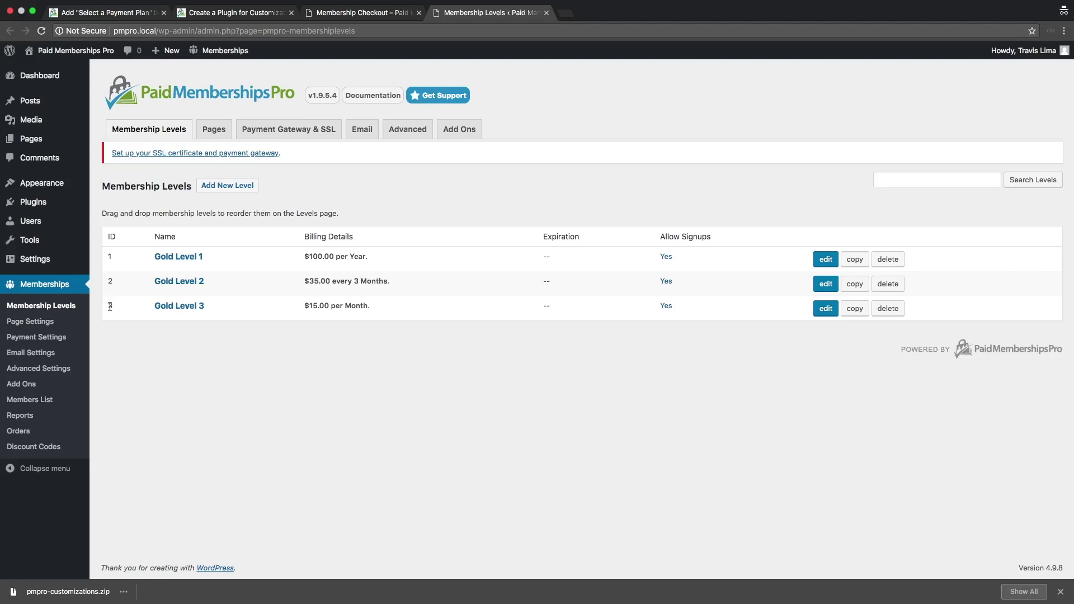
{"action": "left_click_drag", "start_coordinate": [108, 306], "coordinate": [206, 314]}
Load pmpro-customizations.php in the plugin editor via Plugins > Editor
{"action": "left_click", "coordinate": [352, 14]}
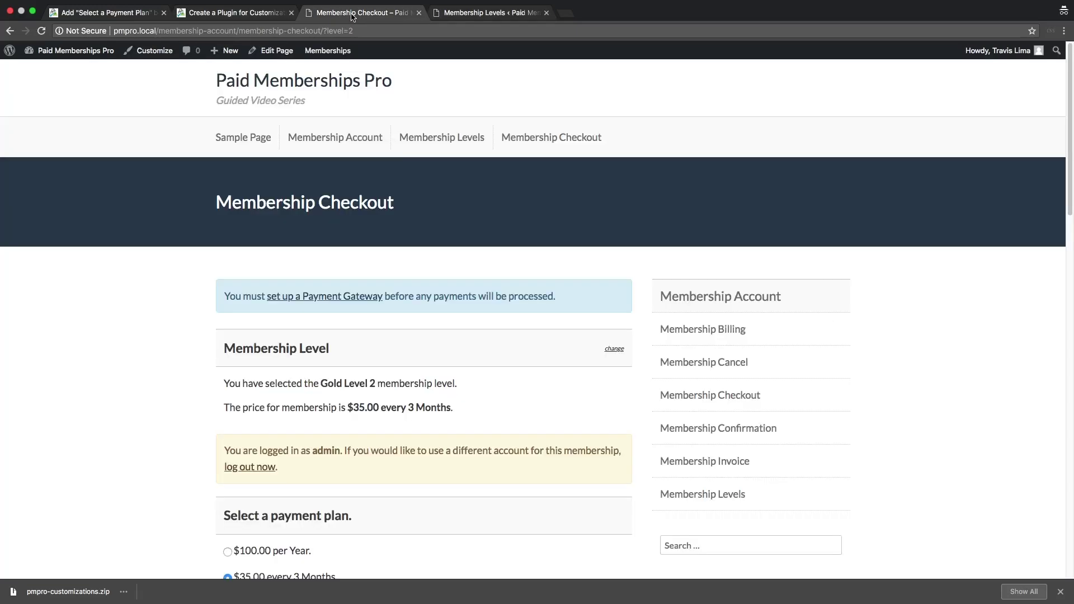
{"action": "mouse_move", "coordinate": [112, 51]}
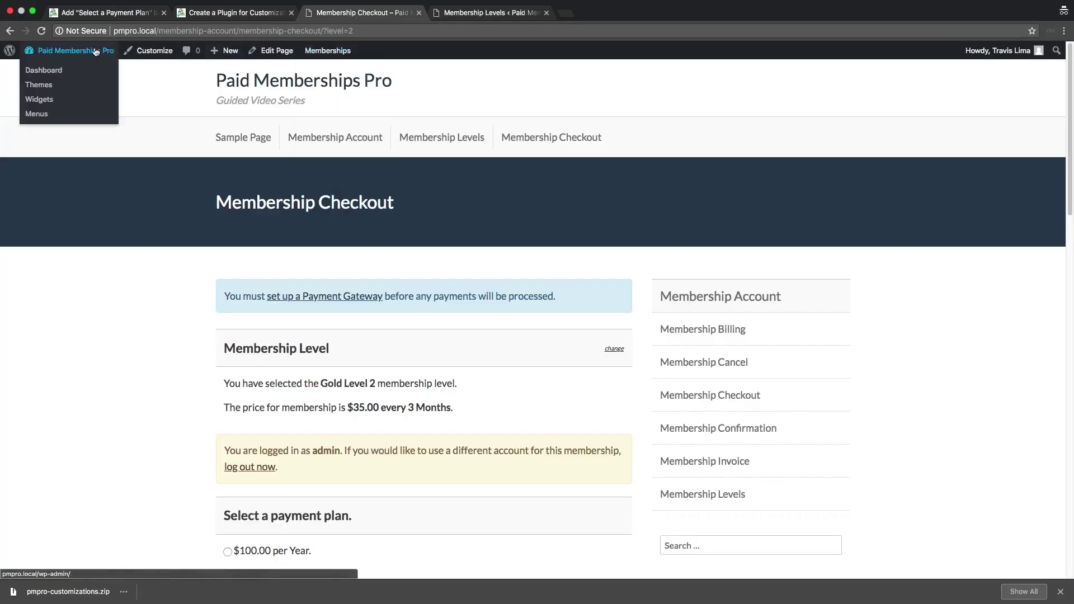
{"action": "left_click", "coordinate": [47, 69]}
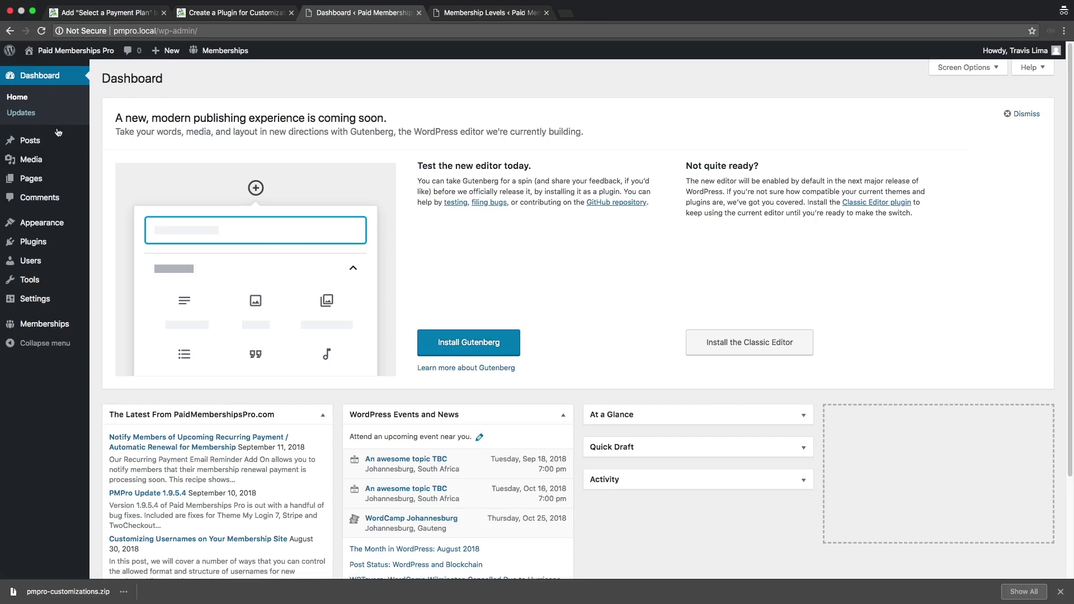
{"action": "mouse_move", "coordinate": [45, 246]}
{"action": "left_click", "coordinate": [107, 275]}
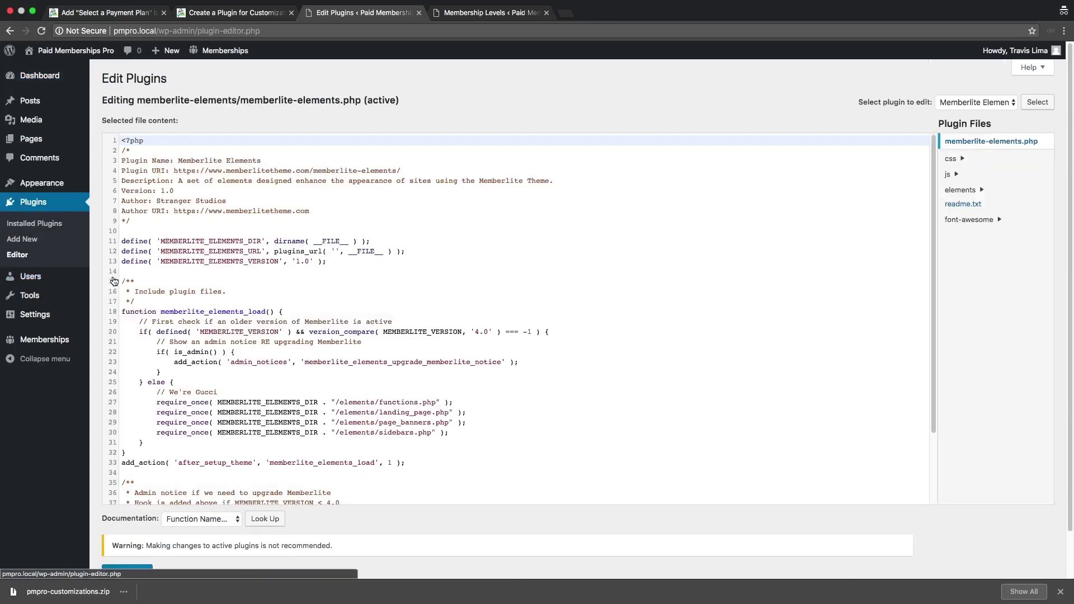
{"action": "left_click", "coordinate": [971, 102]}
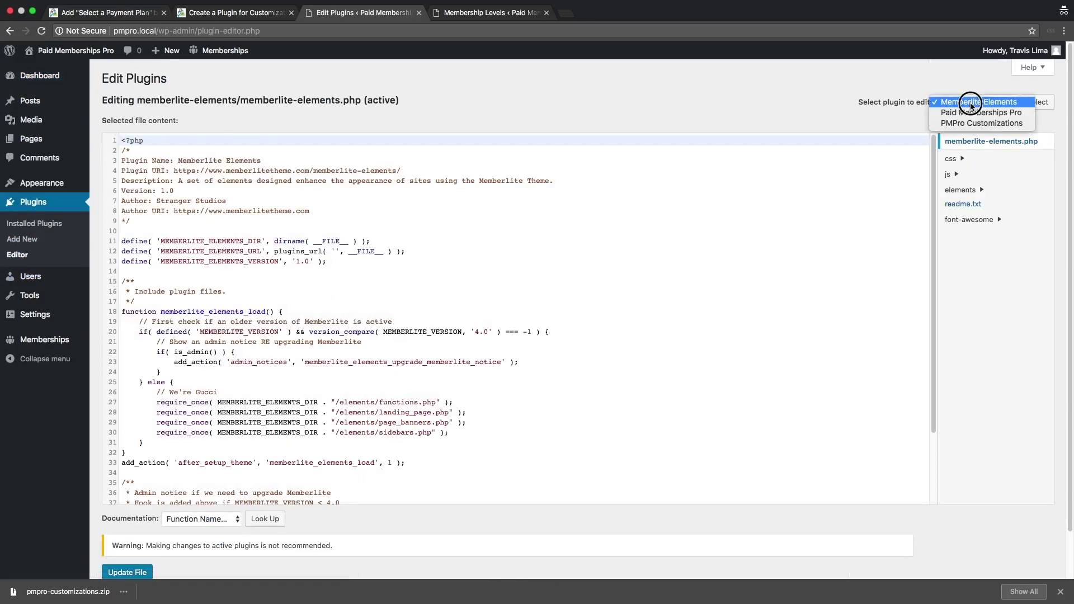
{"action": "left_click", "coordinate": [984, 123]}
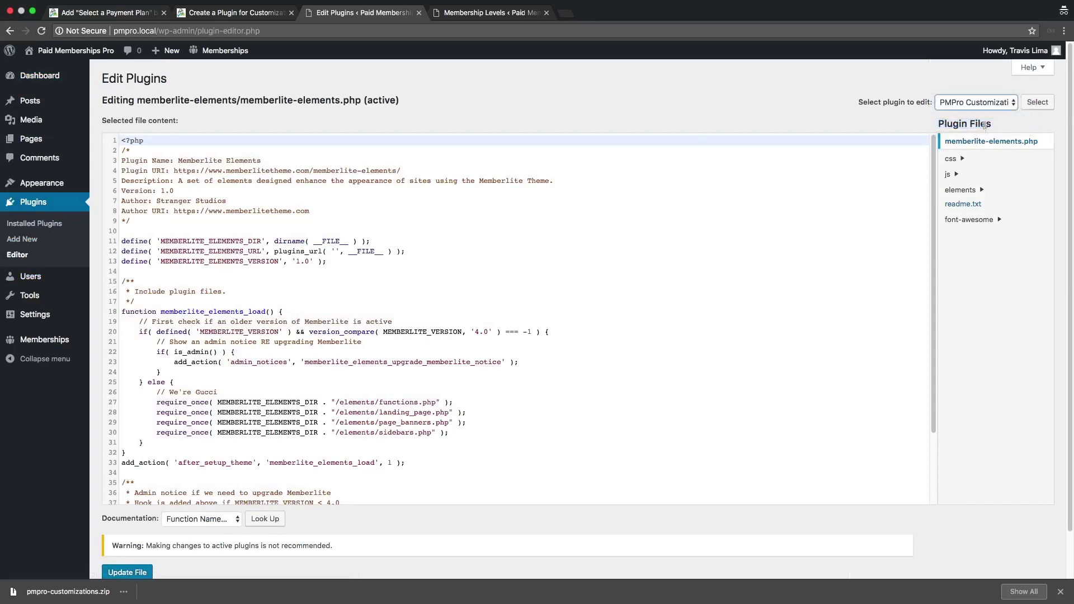
{"action": "left_click", "coordinate": [1038, 102]}
{"action": "scroll", "coordinate": [395, 253], "scroll_direction": "down", "scroll_amount": 3}
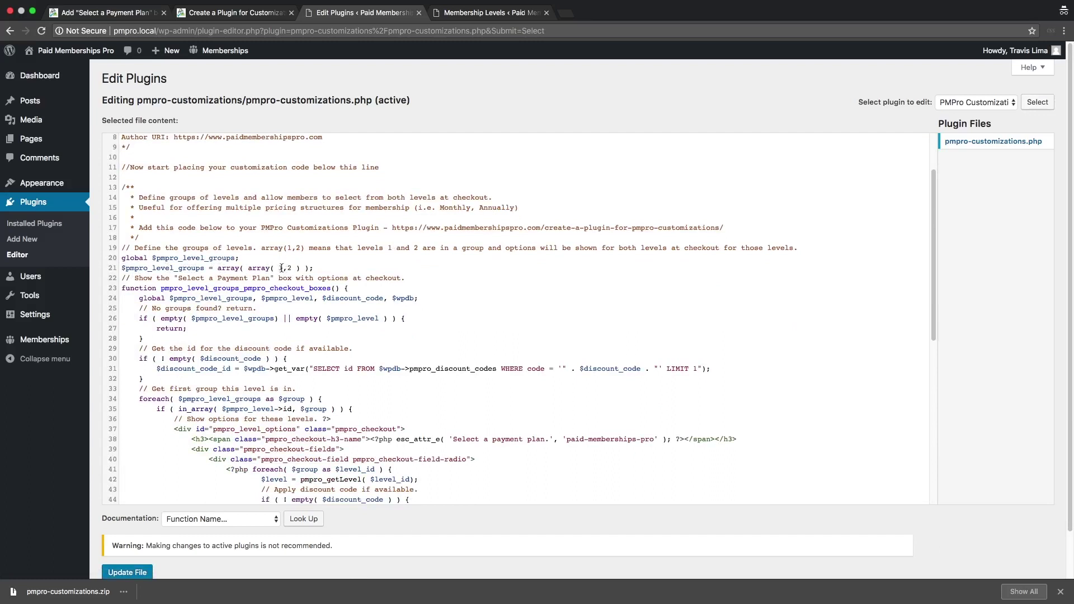
Change line 21 to array( array( 1,2,3 ) ) and update the plugin file
{"action": "left_click", "coordinate": [292, 268]}
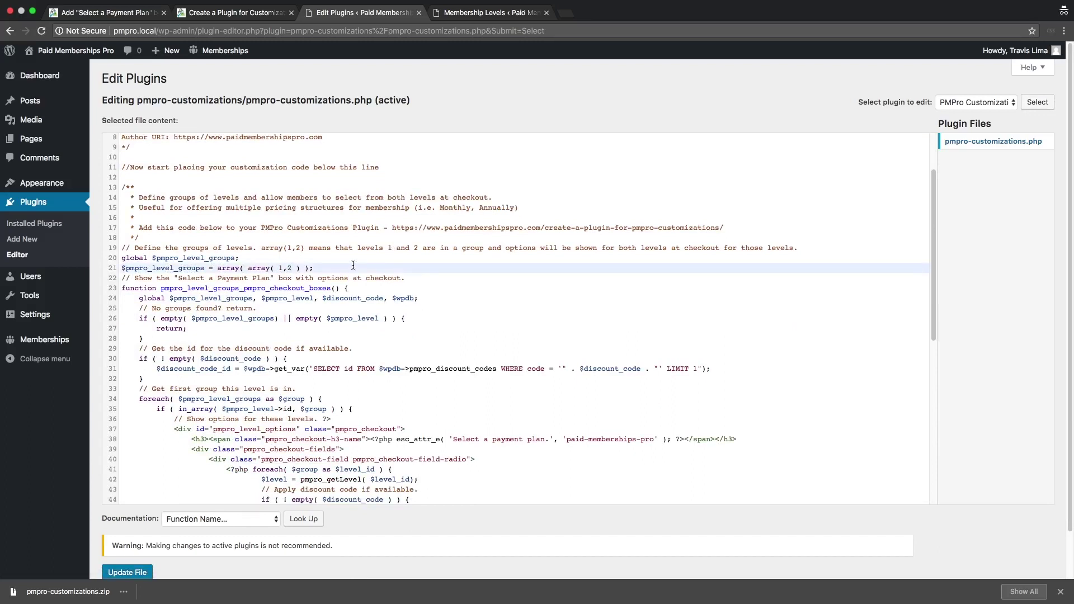
{"action": "type", "text": ",3"}
{"action": "scroll", "coordinate": [300, 268], "scroll_direction": "down", "scroll_amount": 2}
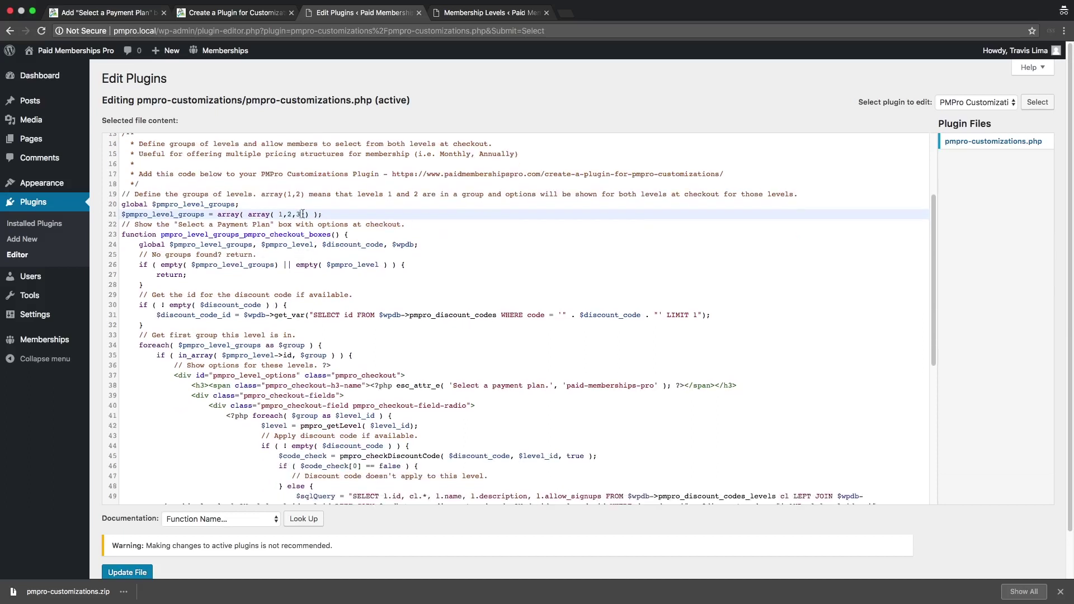
{"action": "left_click_drag", "start_coordinate": [301, 214], "coordinate": [279, 214]}
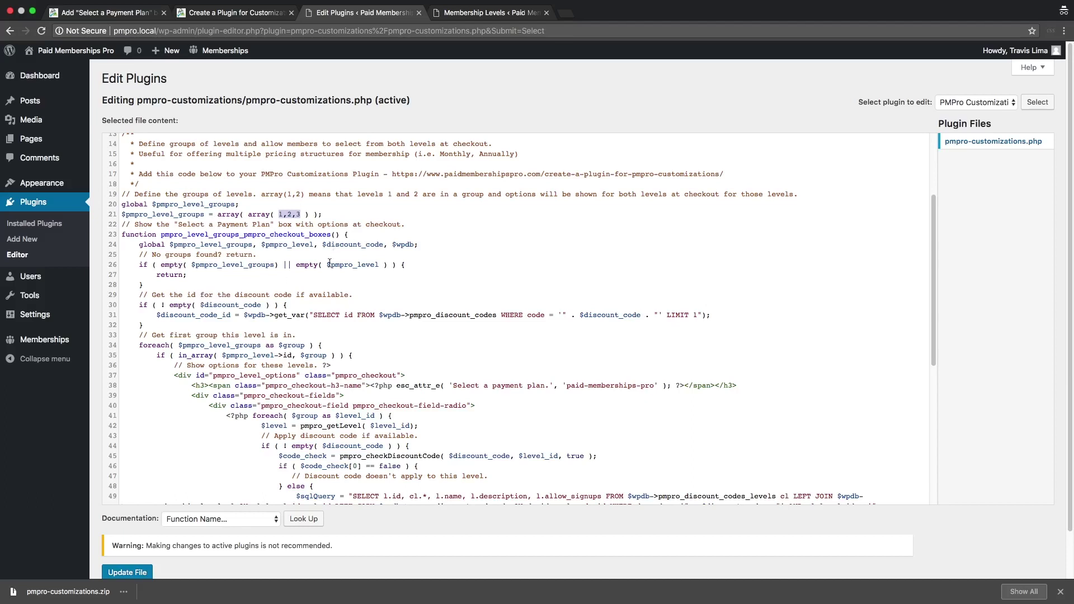
{"action": "left_click", "coordinate": [148, 569]}
{"action": "scroll", "coordinate": [402, 366], "scroll_direction": "down", "scroll_amount": 2}
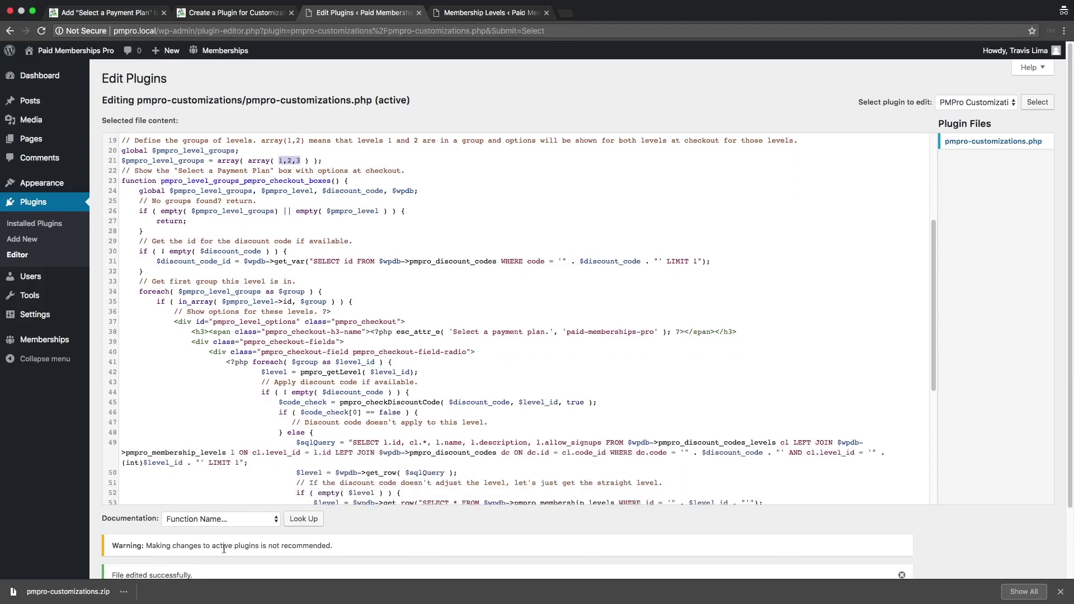
{"action": "left_click", "coordinate": [1060, 592]}
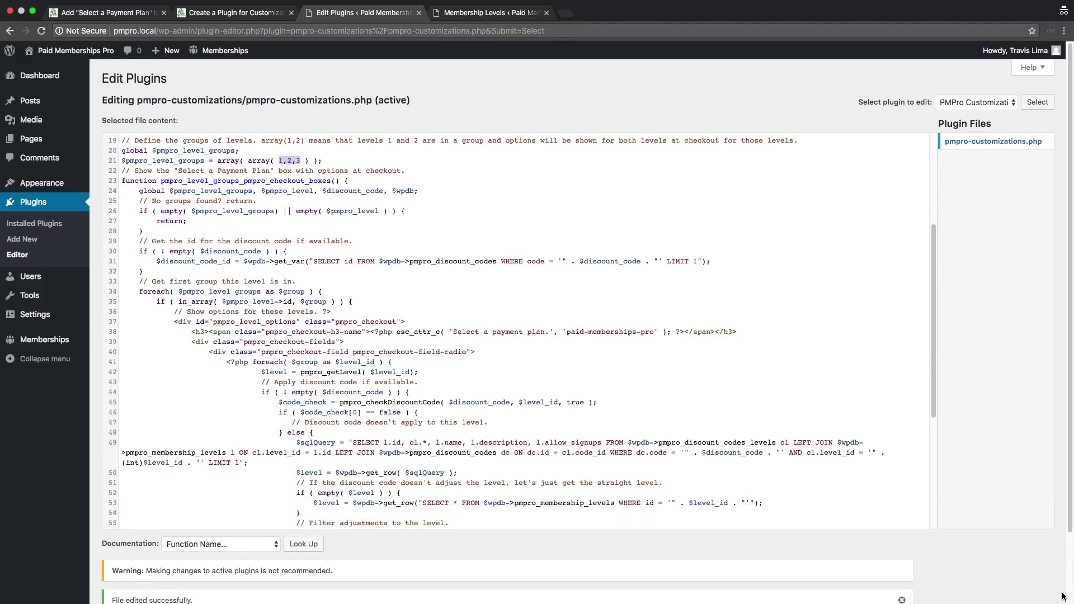
{"action": "scroll", "coordinate": [767, 512], "scroll_direction": "down", "scroll_amount": 5}
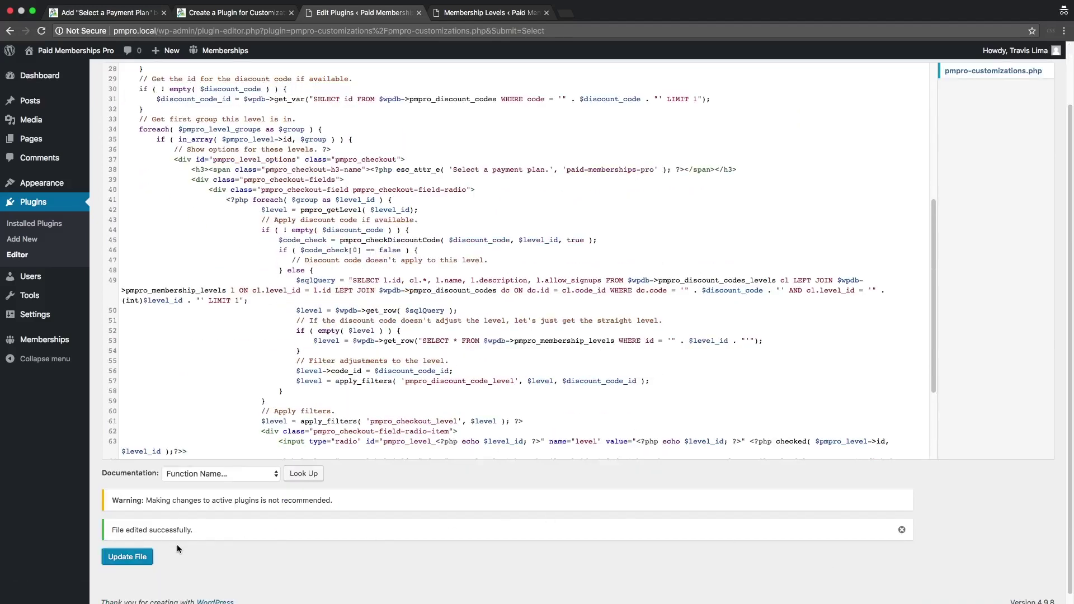
From the site's Membership Levels page, select Gold Level 3 for checkout
{"action": "left_click", "coordinate": [478, 13]}
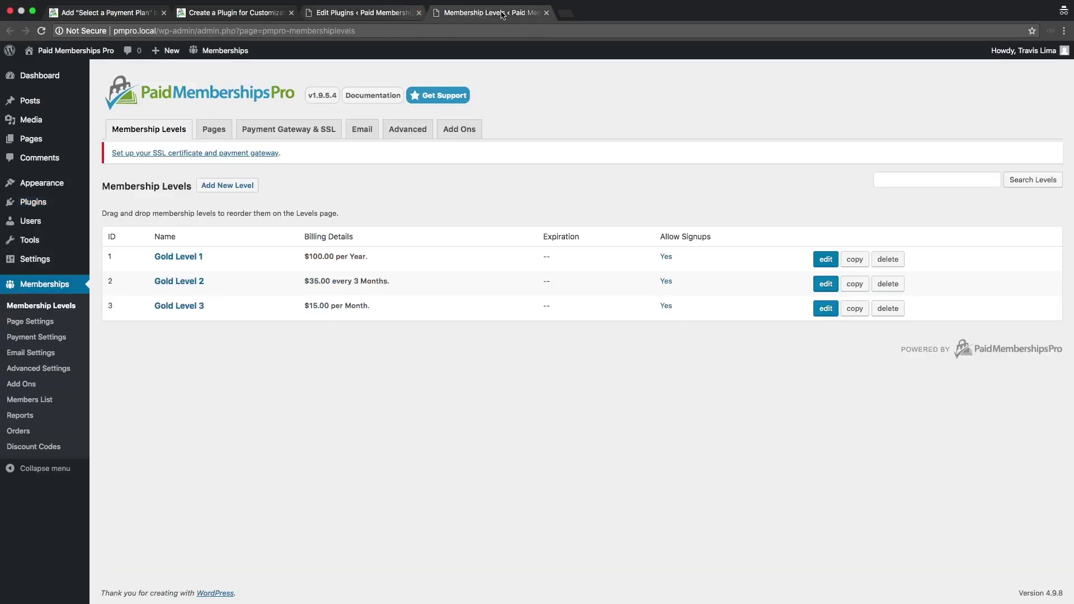
{"action": "left_click", "coordinate": [547, 12]}
{"action": "mouse_move", "coordinate": [84, 56]}
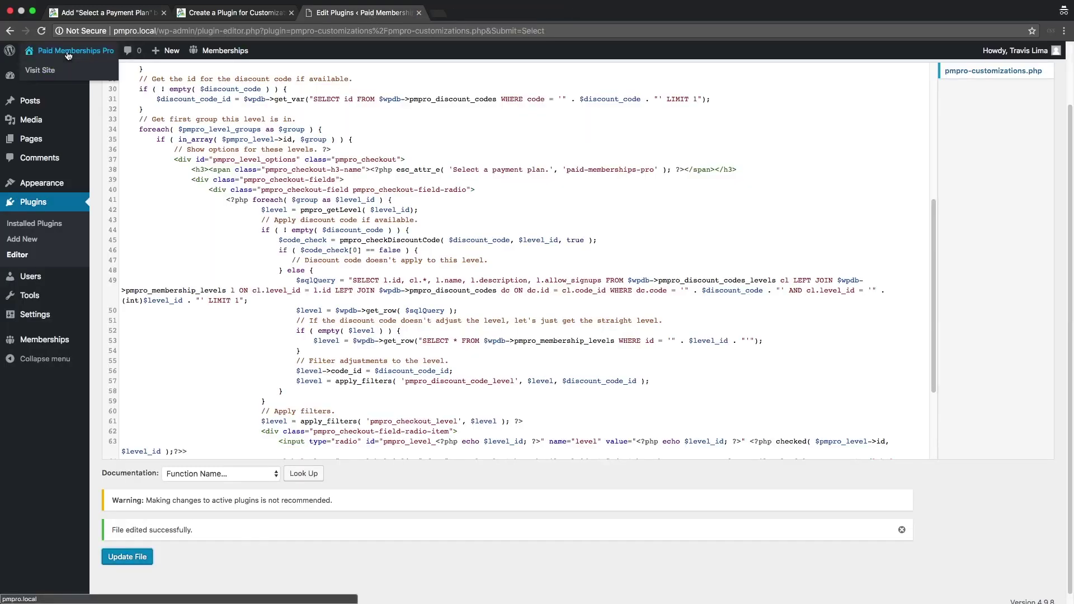
{"action": "left_click", "coordinate": [43, 75]}
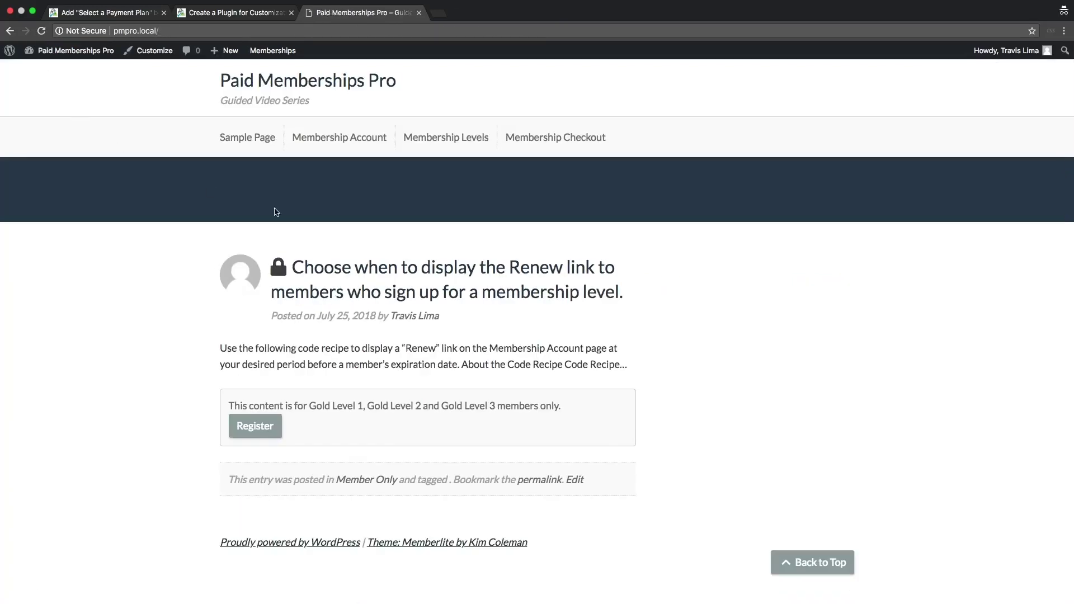
{"action": "left_click", "coordinate": [457, 143]}
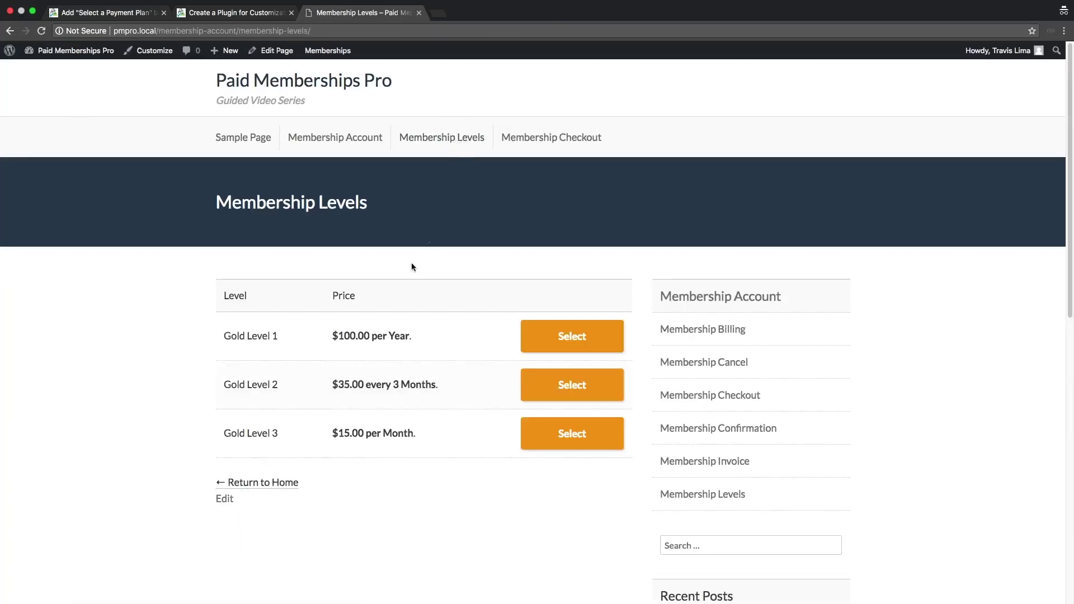
{"action": "left_click", "coordinate": [527, 442]}
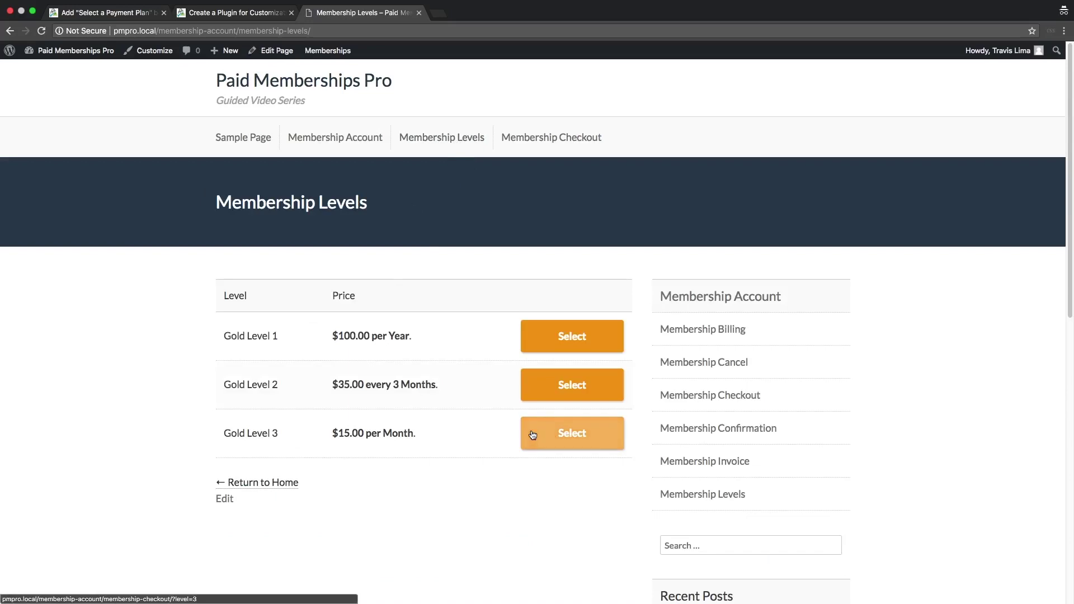
Try the plan options, settling on $100.00 per Year for the Gold Level 3 checkout
{"action": "scroll", "coordinate": [433, 387], "scroll_direction": "down", "scroll_amount": 5}
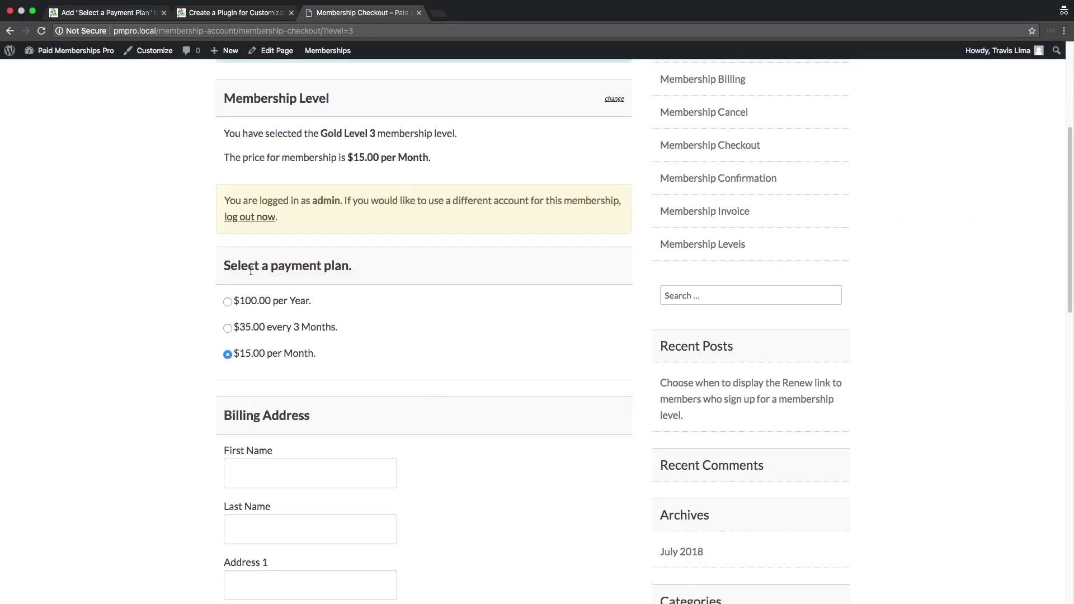
{"action": "left_click", "coordinate": [227, 304]}
{"action": "left_click", "coordinate": [228, 330]}
{"action": "scroll", "coordinate": [394, 298], "scroll_direction": "down", "scroll_amount": 1}
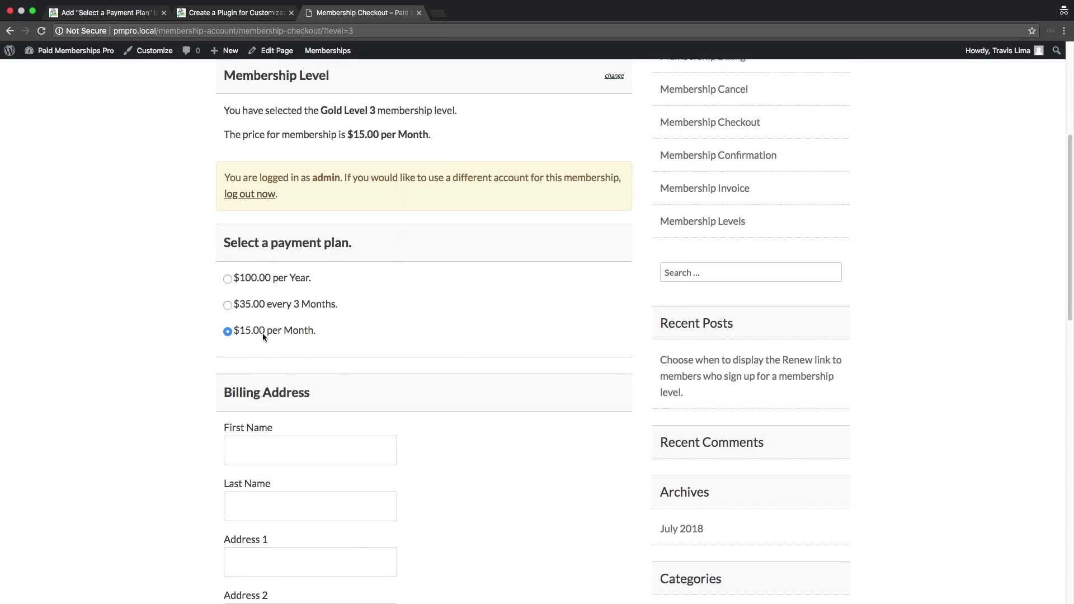
{"action": "left_click", "coordinate": [229, 278]}
{"action": "scroll", "coordinate": [427, 342], "scroll_direction": "down", "scroll_amount": 1}
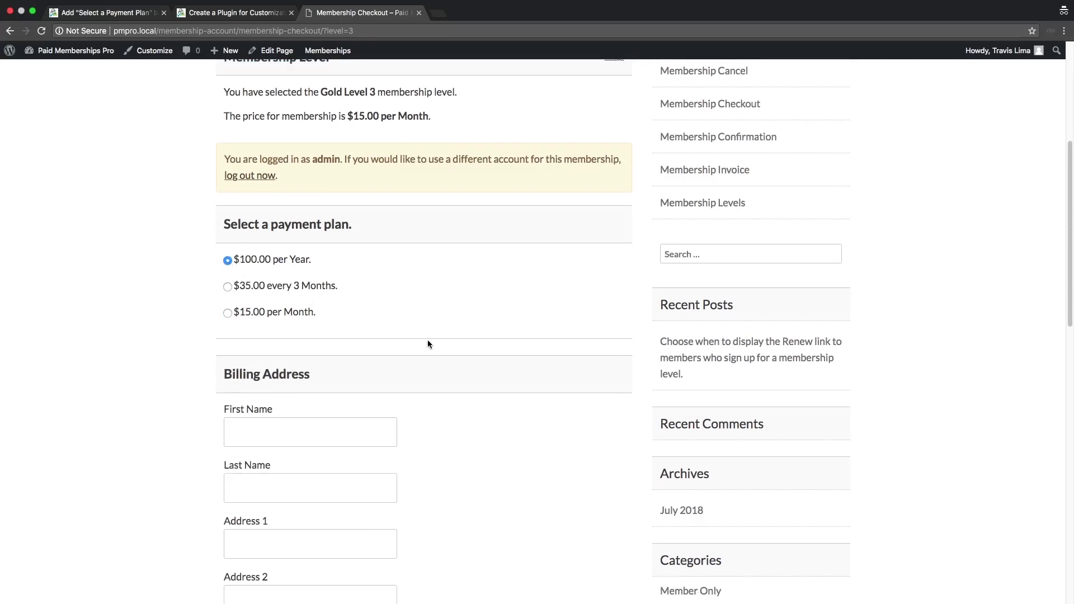
{"action": "scroll", "coordinate": [427, 343], "scroll_direction": "down", "scroll_amount": 5}
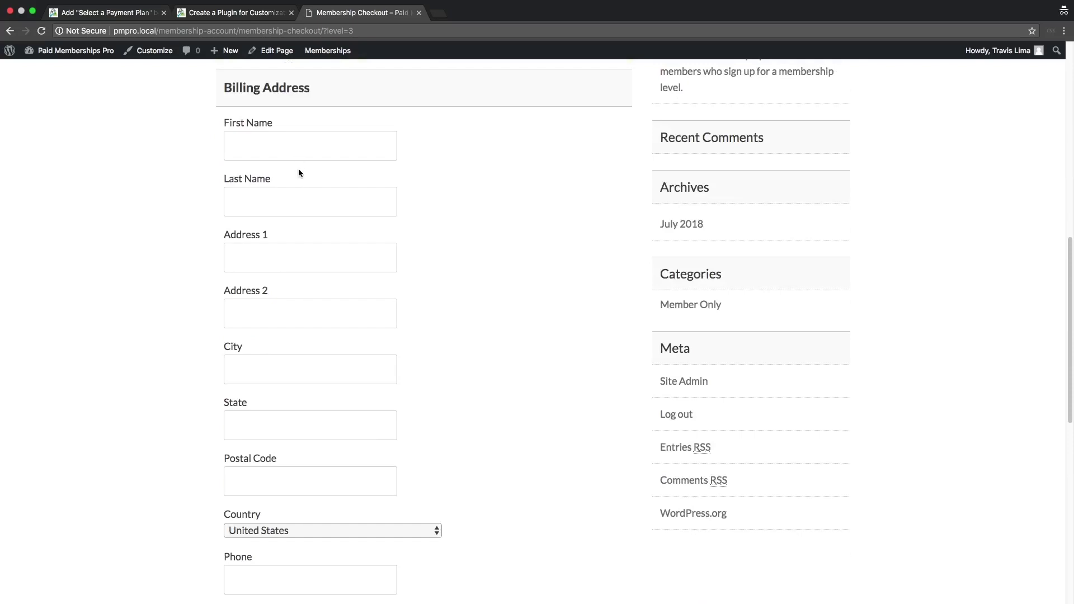
{"action": "scroll", "coordinate": [329, 472], "scroll_direction": "down", "scroll_amount": 1}
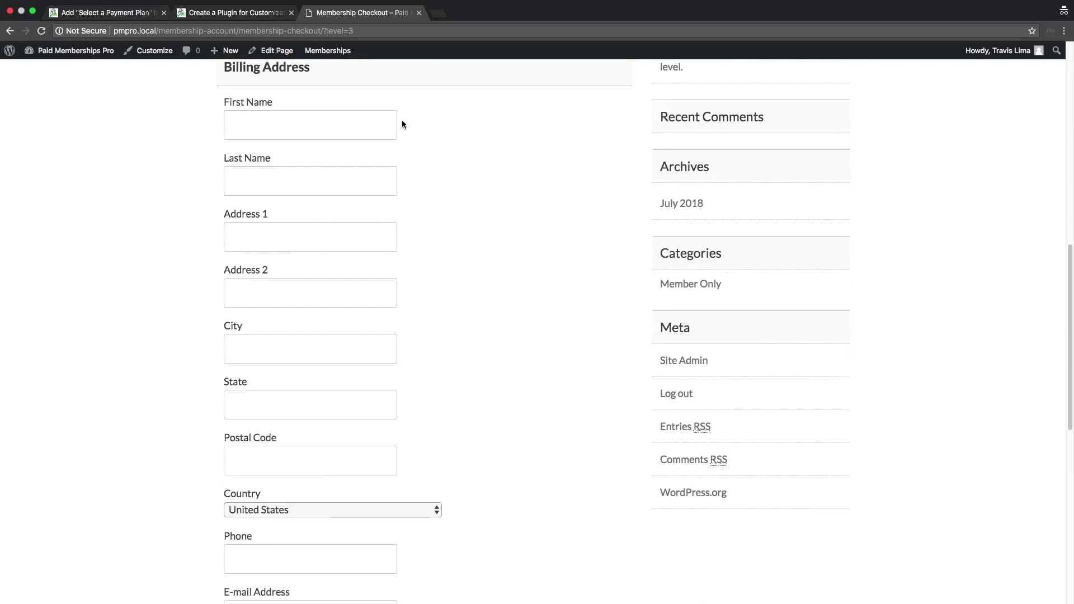
{"action": "scroll", "coordinate": [430, 462], "scroll_direction": "down", "scroll_amount": 6}
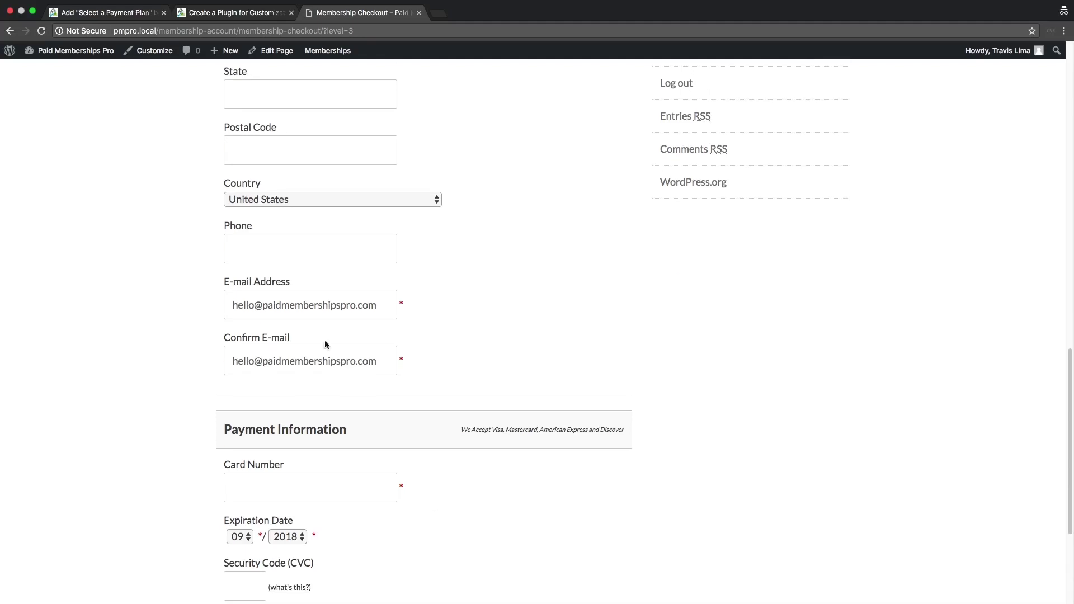
{"action": "scroll", "coordinate": [274, 323], "scroll_direction": "down", "scroll_amount": 1}
Enter the test card number and security code, then submit the checkout
{"action": "left_click", "coordinate": [275, 400]}
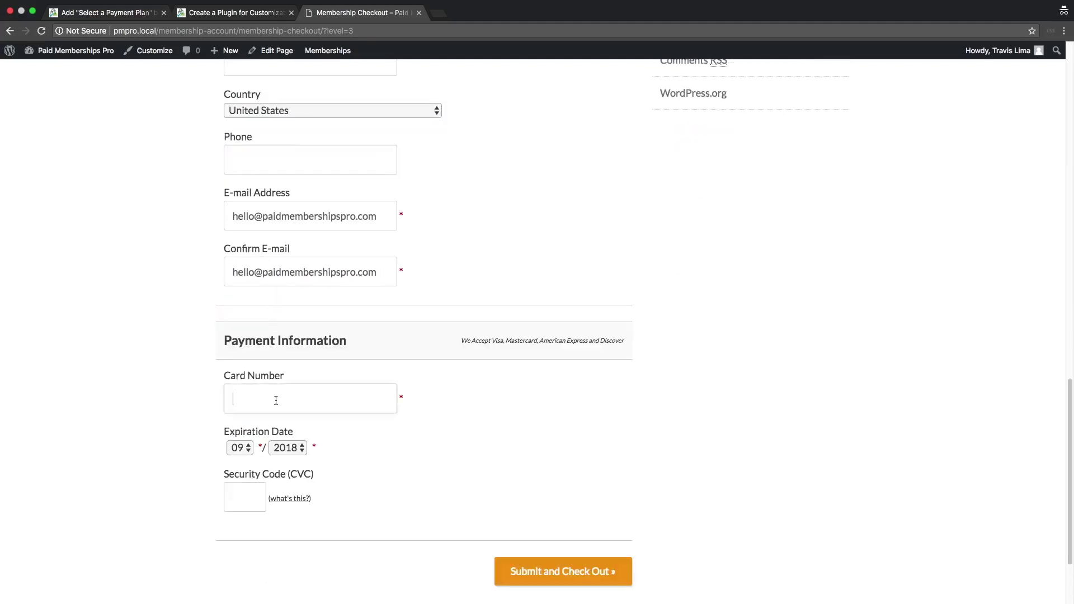
{"action": "type", "text": "123"}
{"action": "left_click", "coordinate": [249, 498]}
{"action": "type", "text": "123"}
{"action": "scroll", "coordinate": [181, 414], "scroll_direction": "down", "scroll_amount": 3}
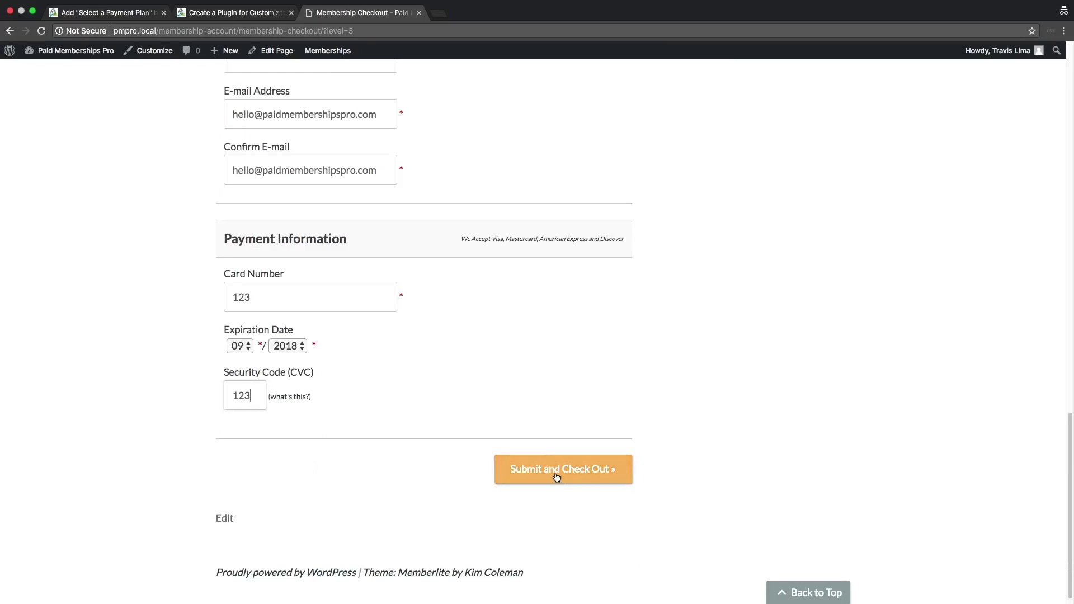
{"action": "scroll", "coordinate": [538, 436], "scroll_direction": "up", "scroll_amount": 15}
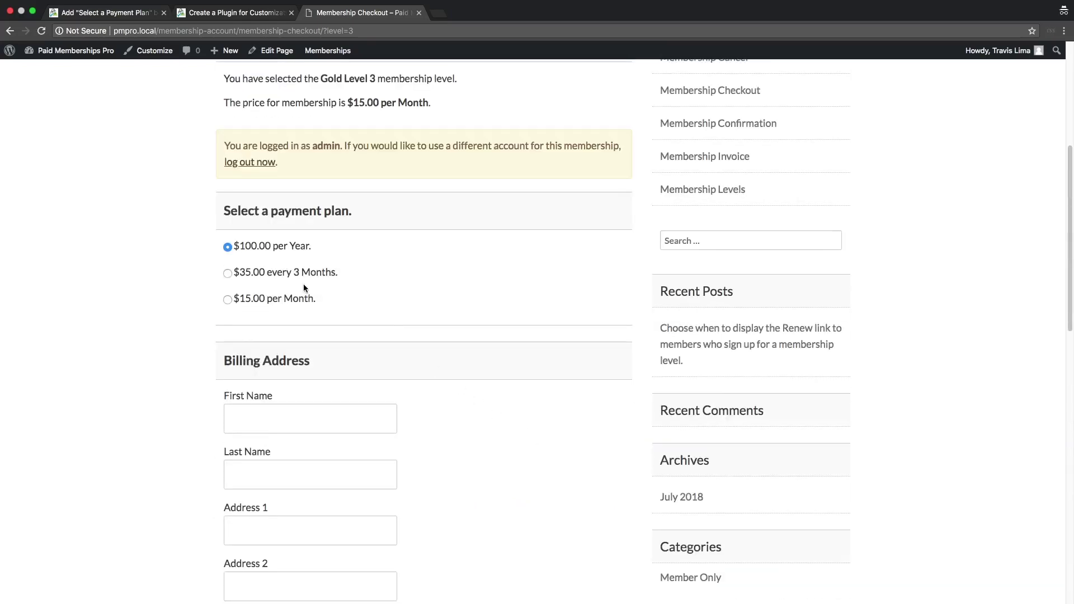
{"action": "scroll", "coordinate": [213, 254], "scroll_direction": "up", "scroll_amount": 1}
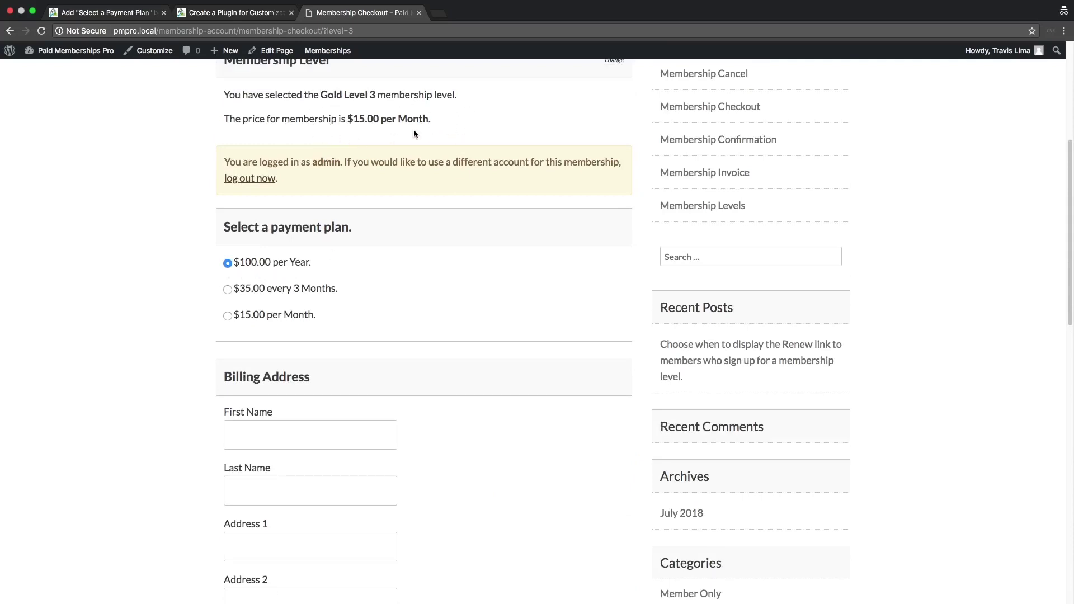
{"action": "scroll", "coordinate": [426, 313], "scroll_direction": "down", "scroll_amount": 15}
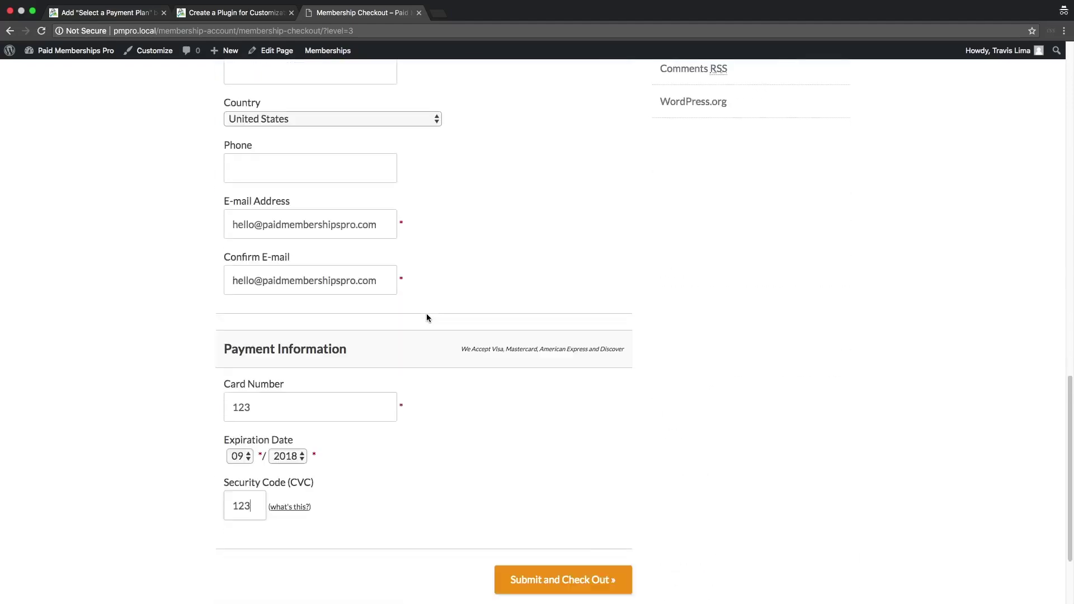
{"action": "left_click", "coordinate": [566, 456]}
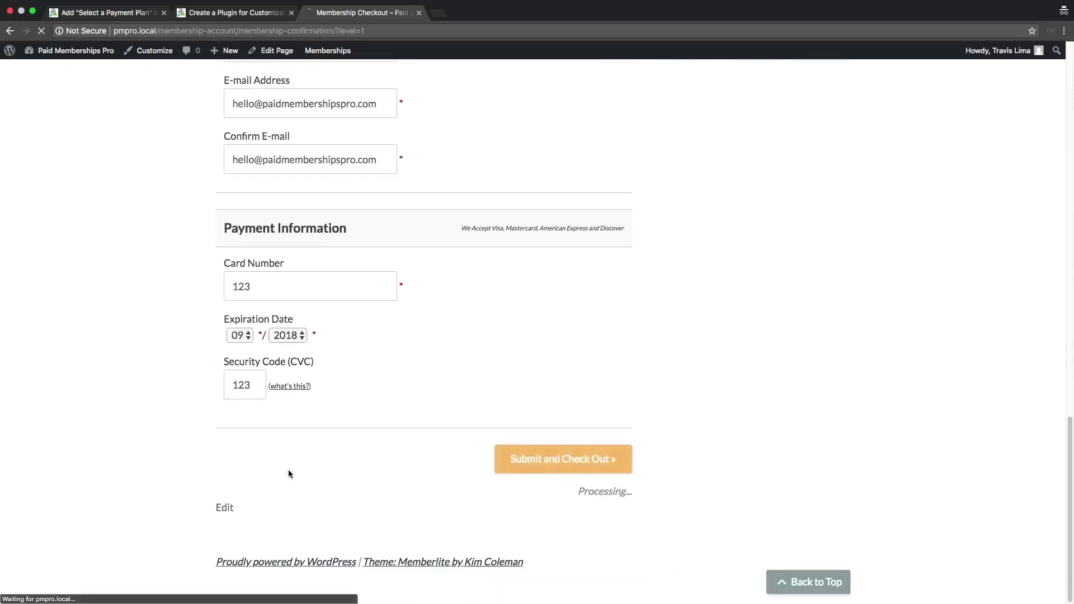
Highlight 'Gold Level 1' and the $100.00 total on the checkout confirmation
{"action": "scroll", "coordinate": [161, 375], "scroll_direction": "down", "scroll_amount": 3}
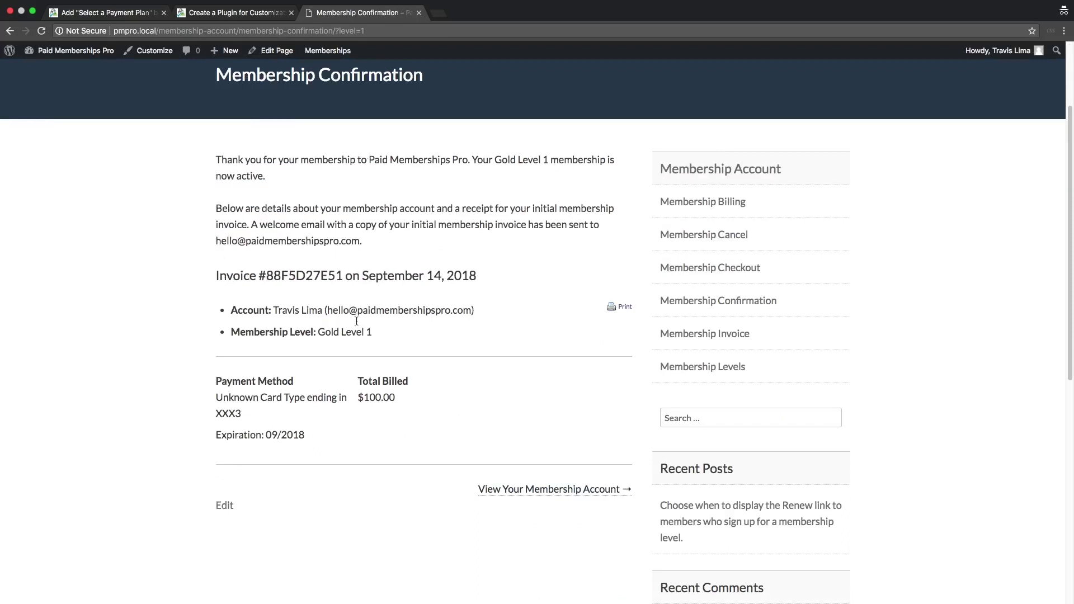
{"action": "left_click_drag", "start_coordinate": [377, 332], "coordinate": [319, 329]}
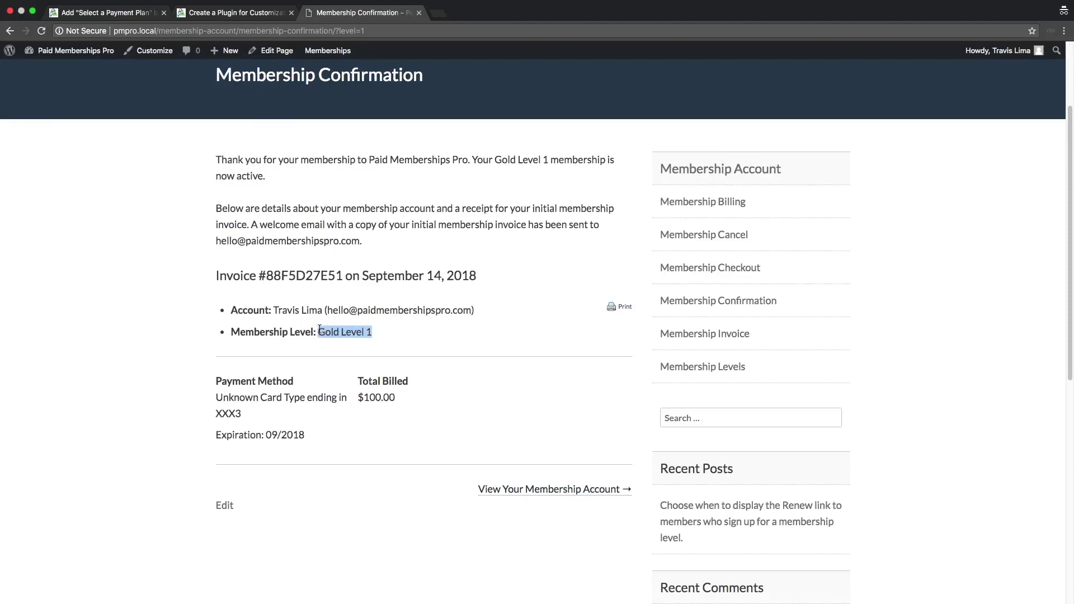
{"action": "left_click_drag", "start_coordinate": [396, 398], "coordinate": [364, 398]}
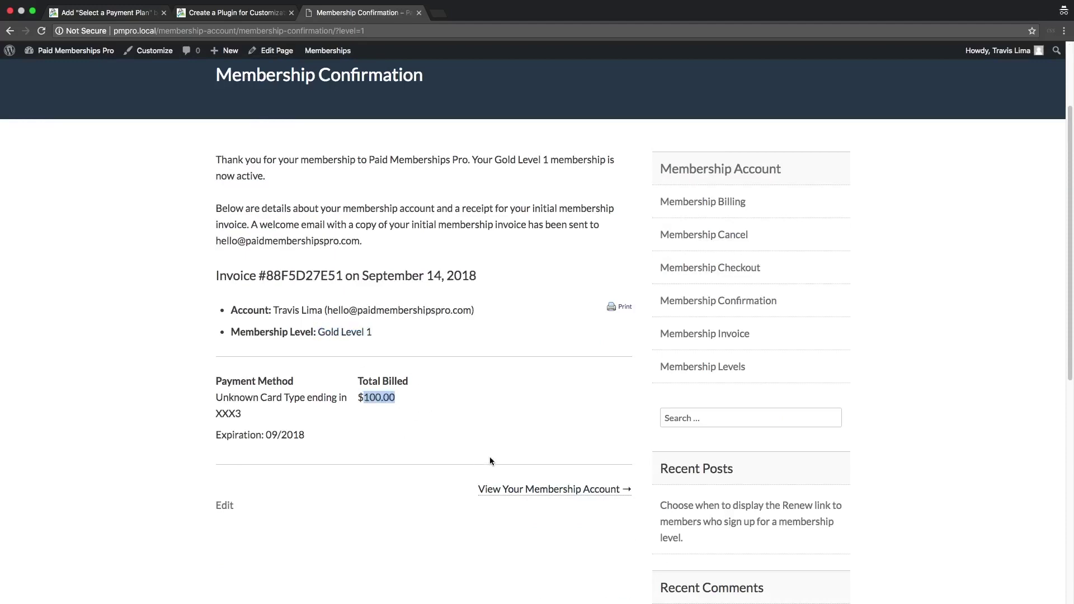
View the Membership Account page showing Gold Level 1 at $100.00 per Year
{"action": "scroll", "coordinate": [461, 416], "scroll_direction": "down", "scroll_amount": 3}
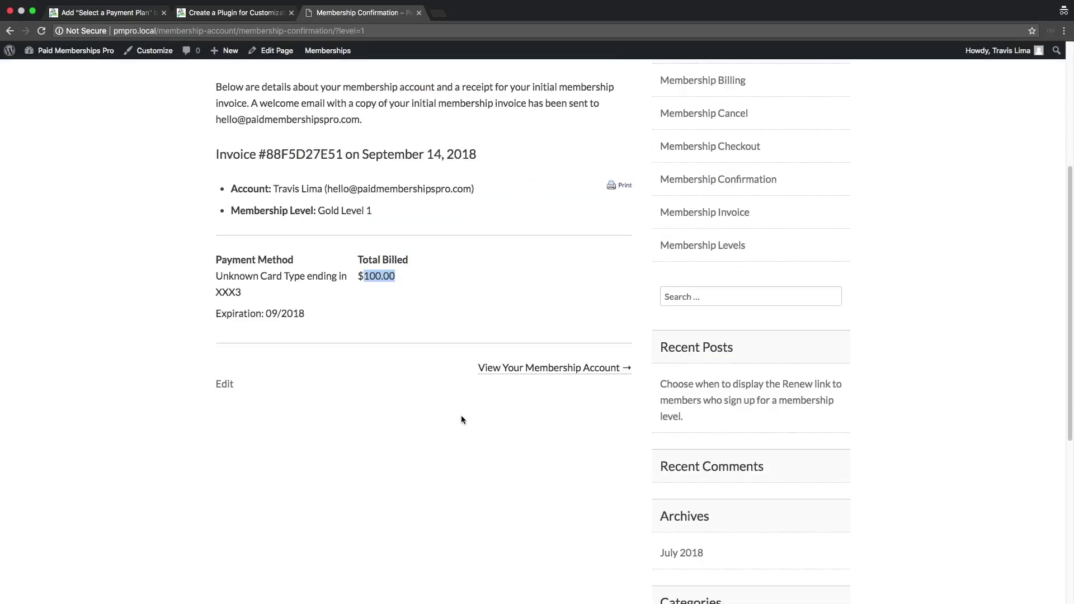
{"action": "scroll", "coordinate": [461, 416], "scroll_direction": "up", "scroll_amount": 4}
{"action": "left_click", "coordinate": [538, 513]}
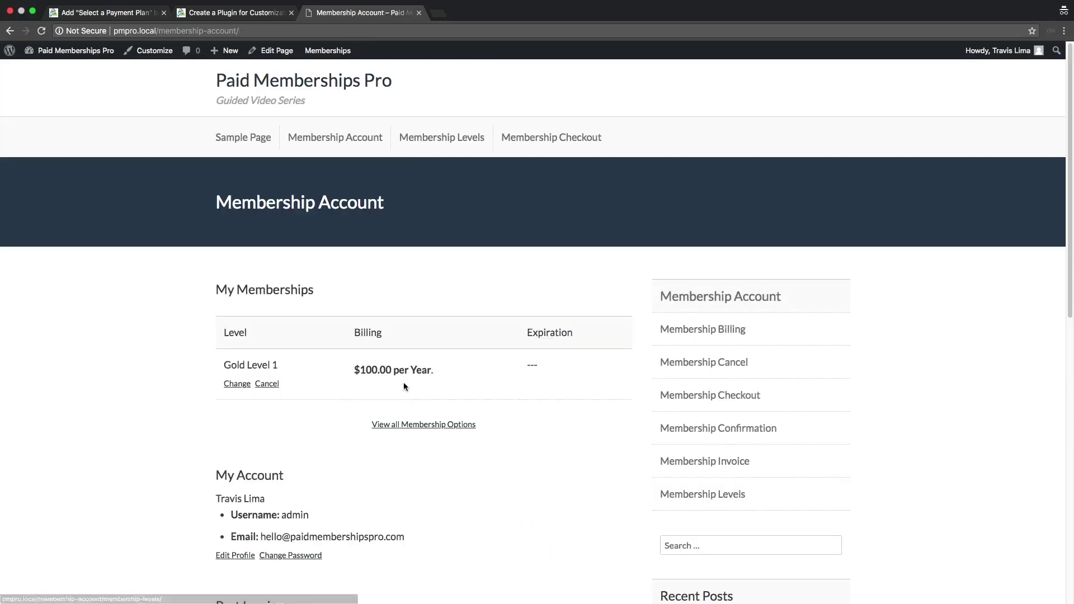
{"action": "scroll", "coordinate": [411, 390], "scroll_direction": "down", "scroll_amount": 1}
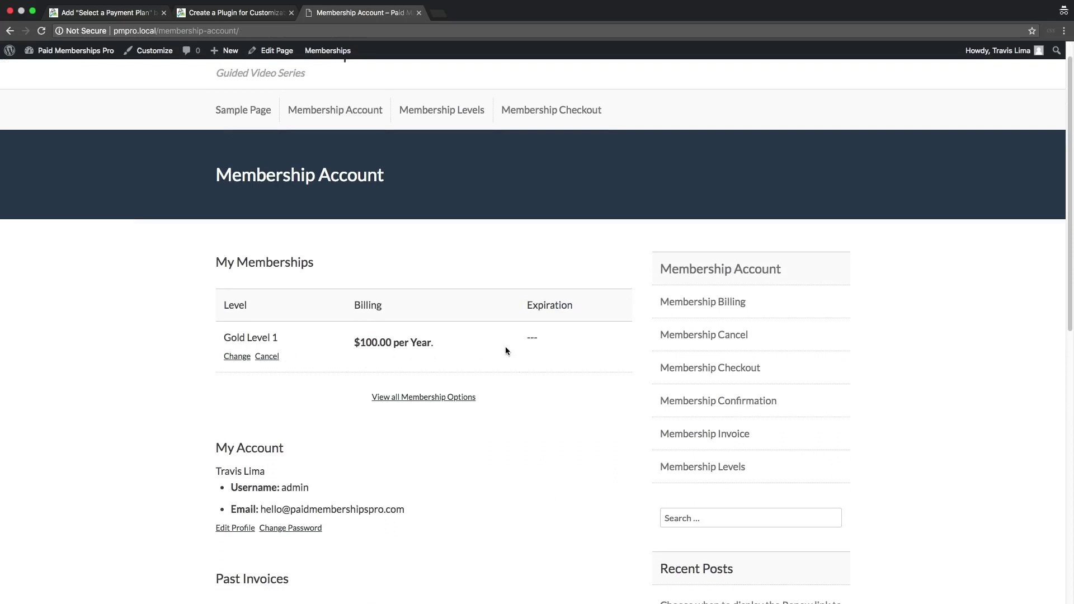
{"action": "scroll", "coordinate": [506, 350], "scroll_direction": "down", "scroll_amount": 3}
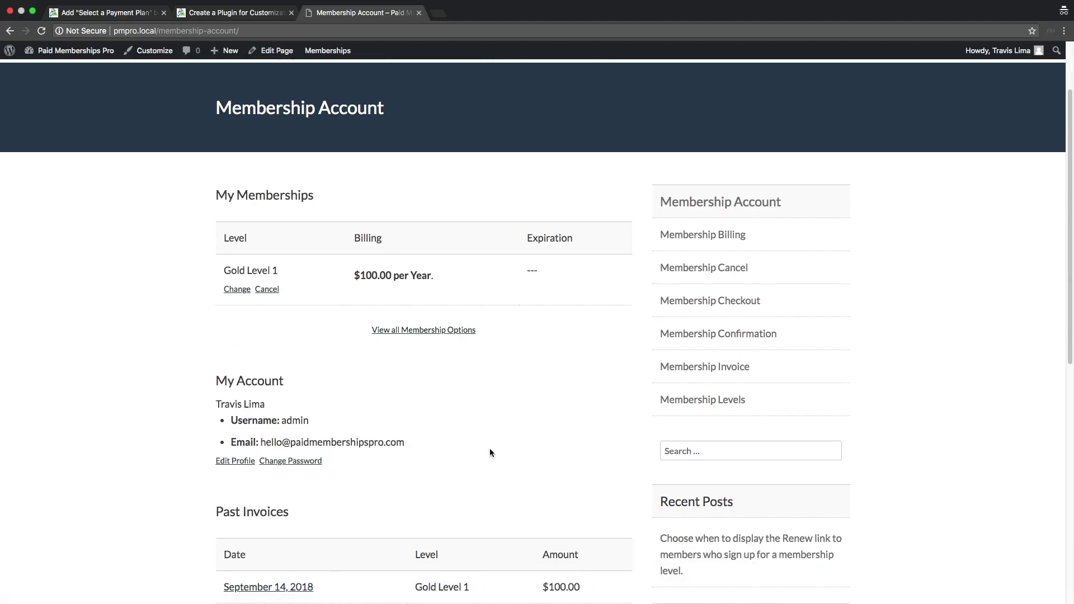
{"action": "scroll", "coordinate": [488, 442], "scroll_direction": "up", "scroll_amount": 4}
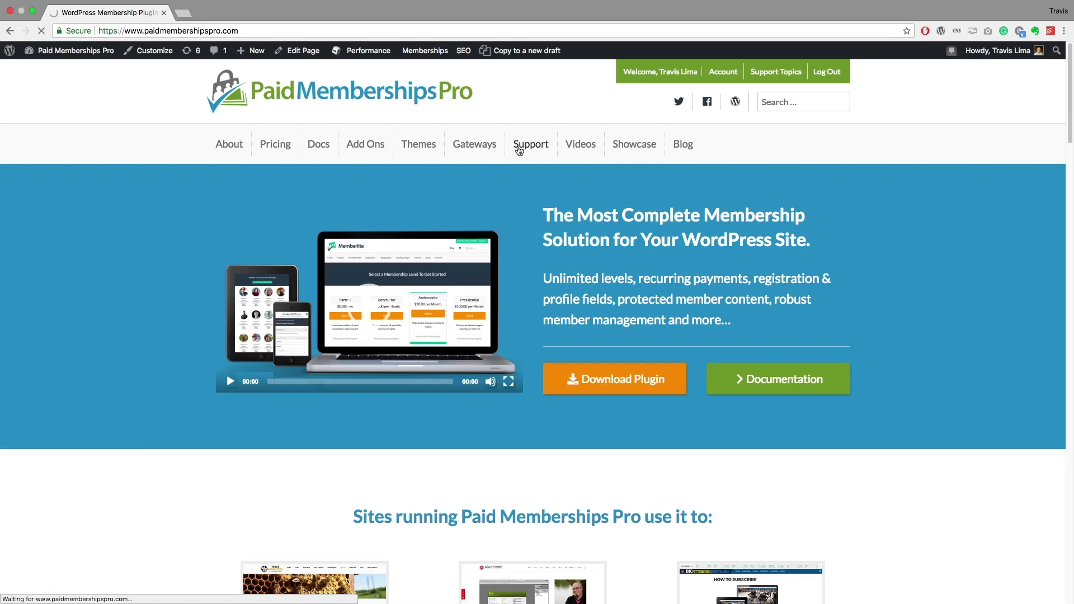
Go from Support's How to Get Support page to the Member Support Forum topic list
{"action": "left_click", "coordinate": [519, 146]}
{"action": "scroll", "coordinate": [519, 151], "scroll_direction": "down", "scroll_amount": 1}
{"action": "scroll", "coordinate": [519, 151], "scroll_direction": "down", "scroll_amount": 2}
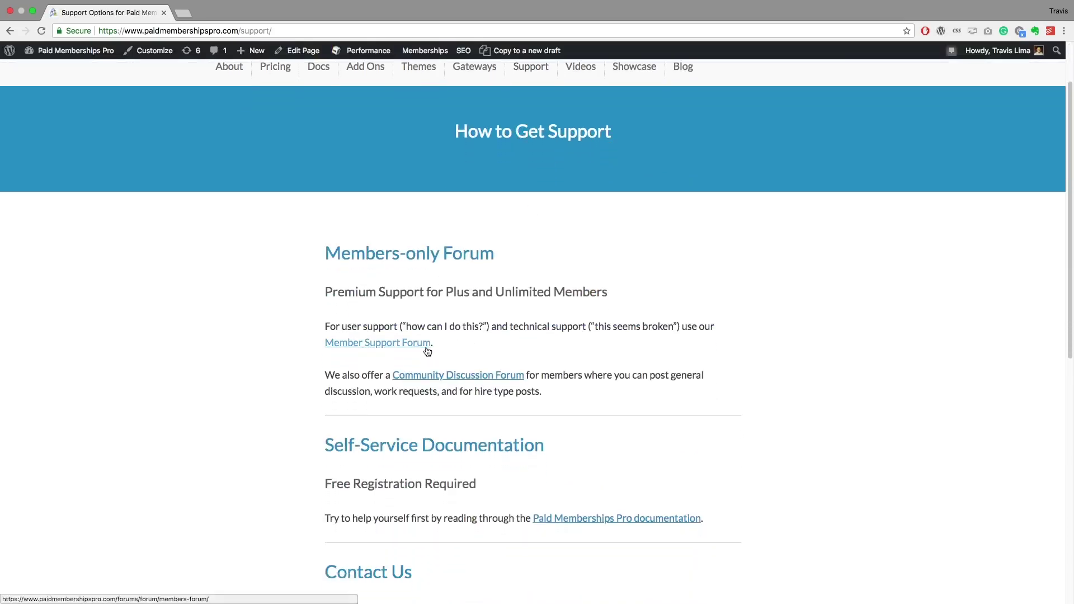
{"action": "left_click", "coordinate": [427, 350]}
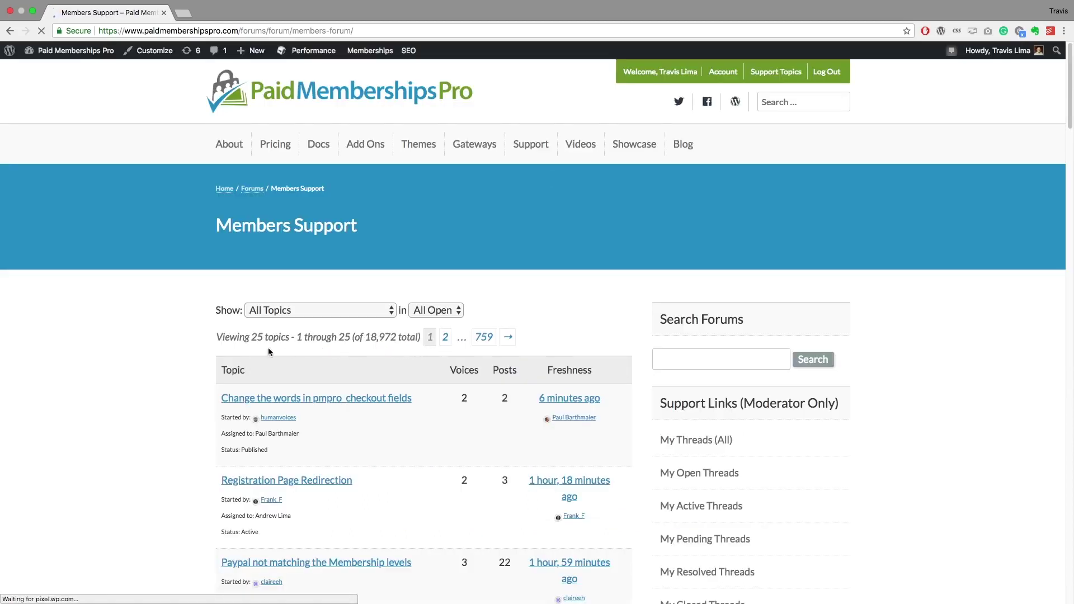
{"action": "scroll", "coordinate": [164, 345], "scroll_direction": "down", "scroll_amount": 3}
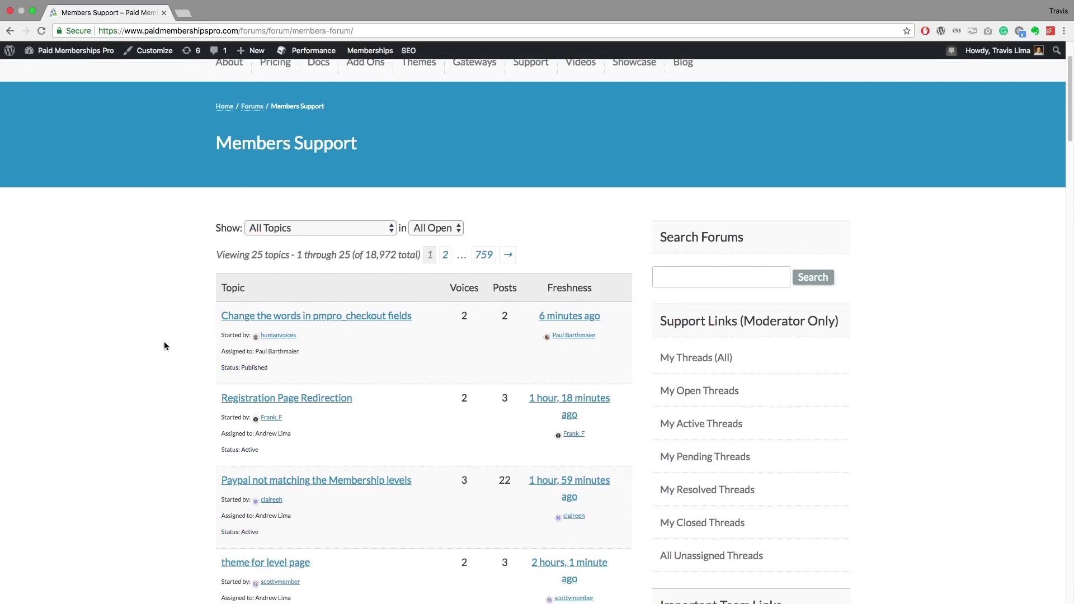
{"action": "scroll", "coordinate": [164, 346], "scroll_direction": "down", "scroll_amount": 5}
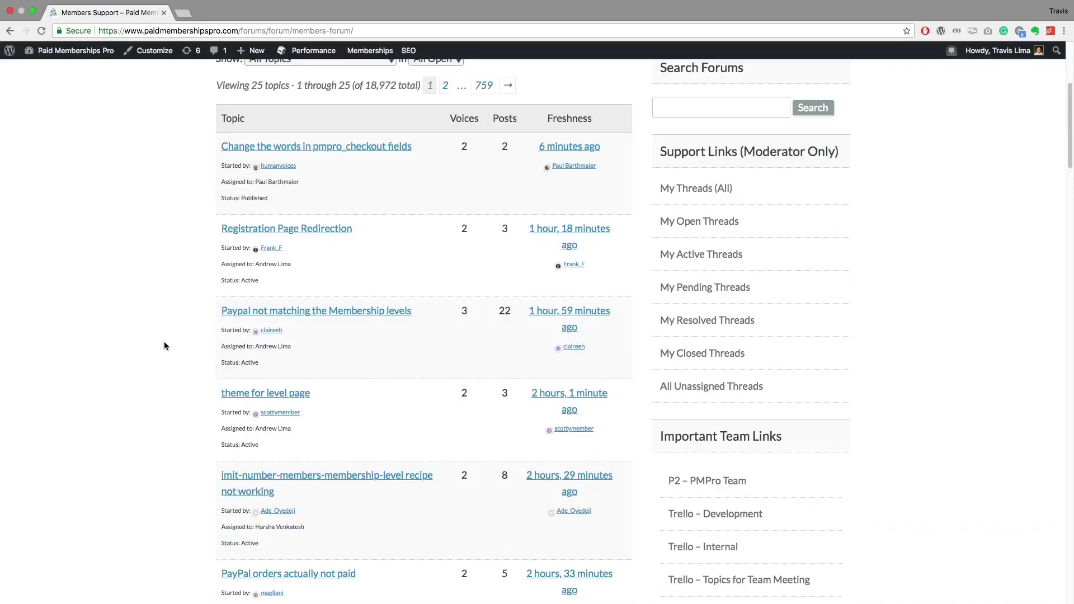